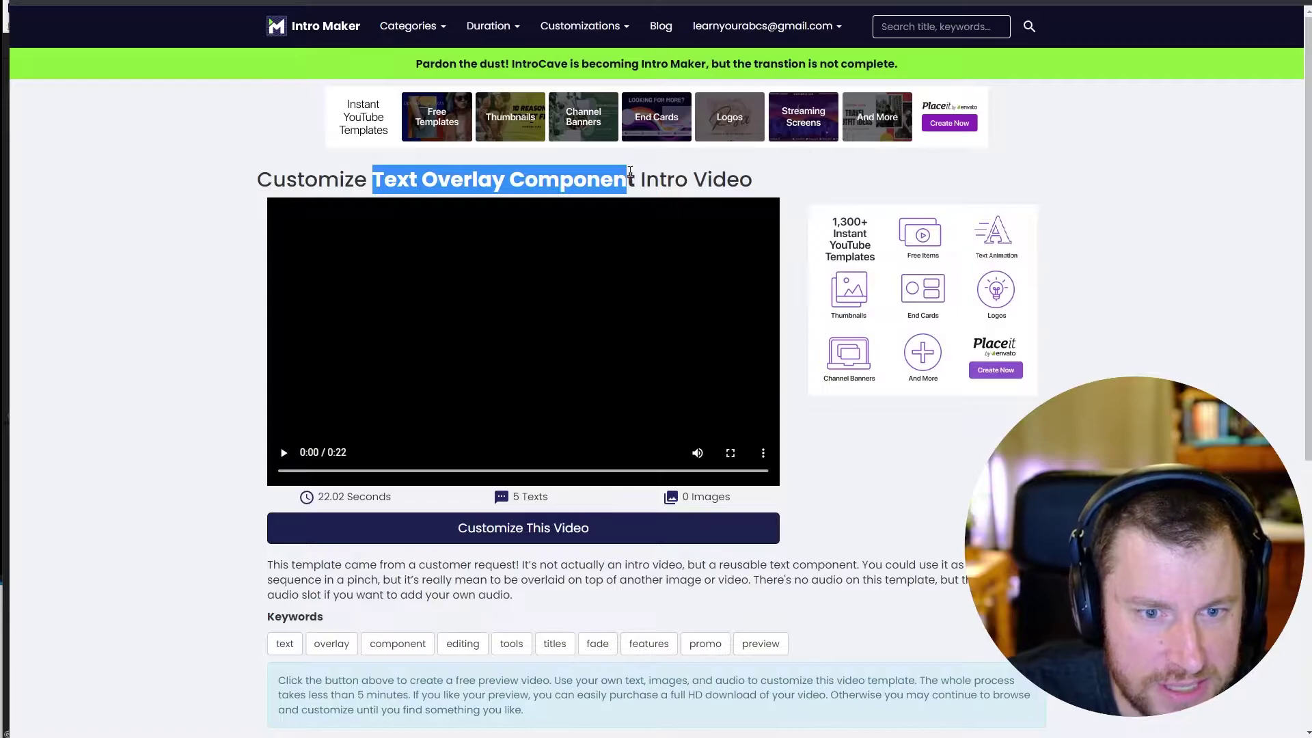
- Preview the Text Overlay Component template video, scrubbing from the first title to the "TEXT OVERLAYS" title
double_click(615, 179)
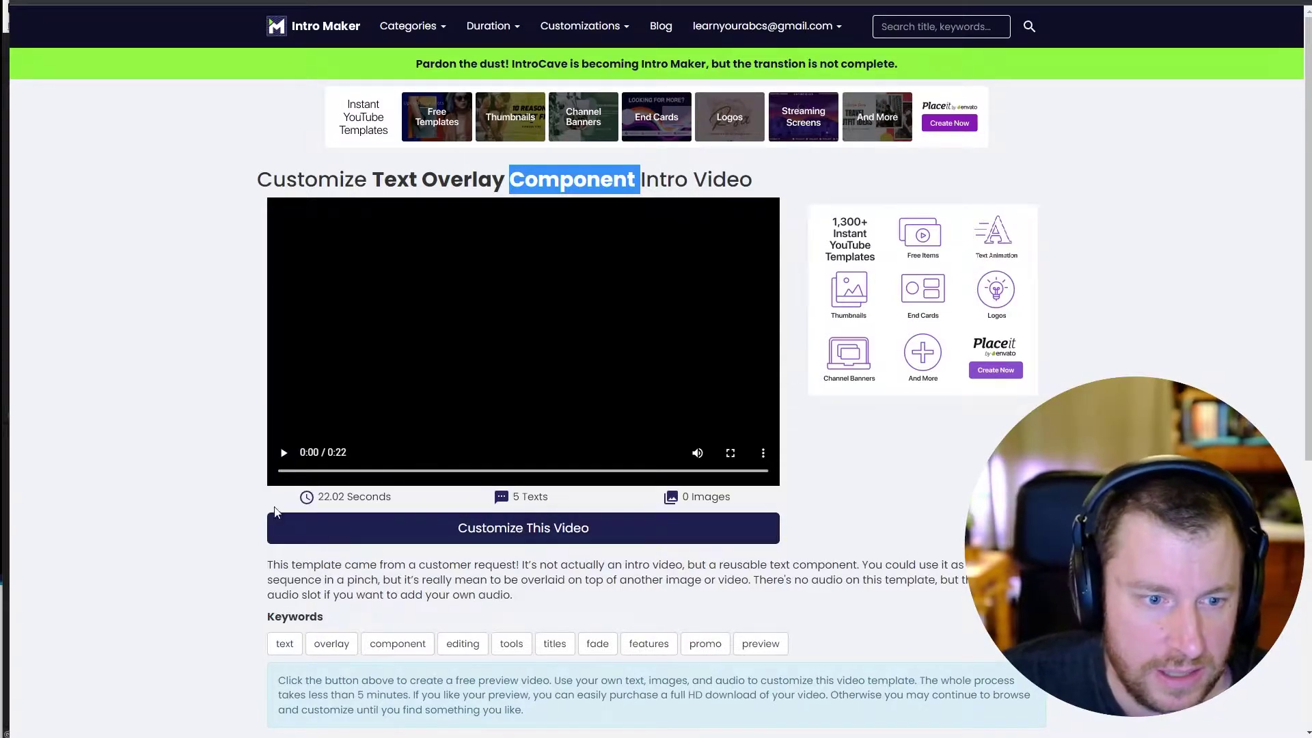
click(281, 453)
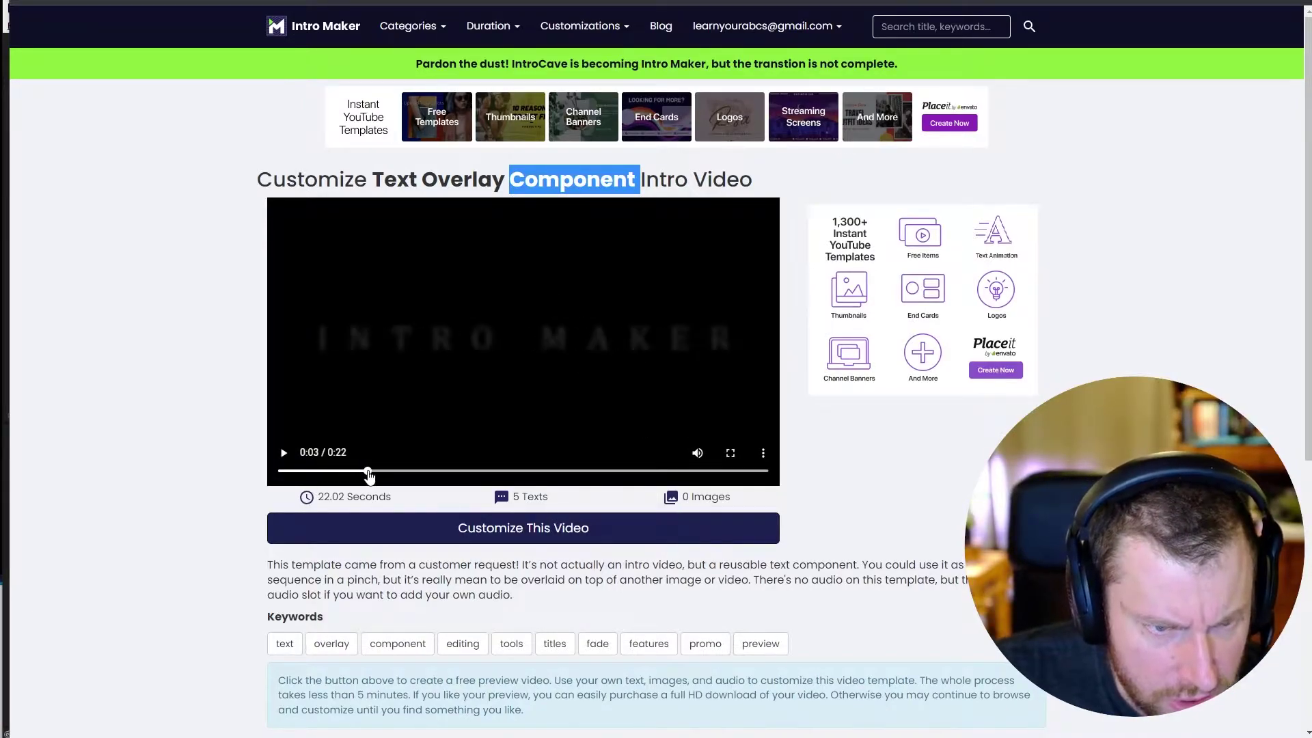
drag(363, 472, 383, 477)
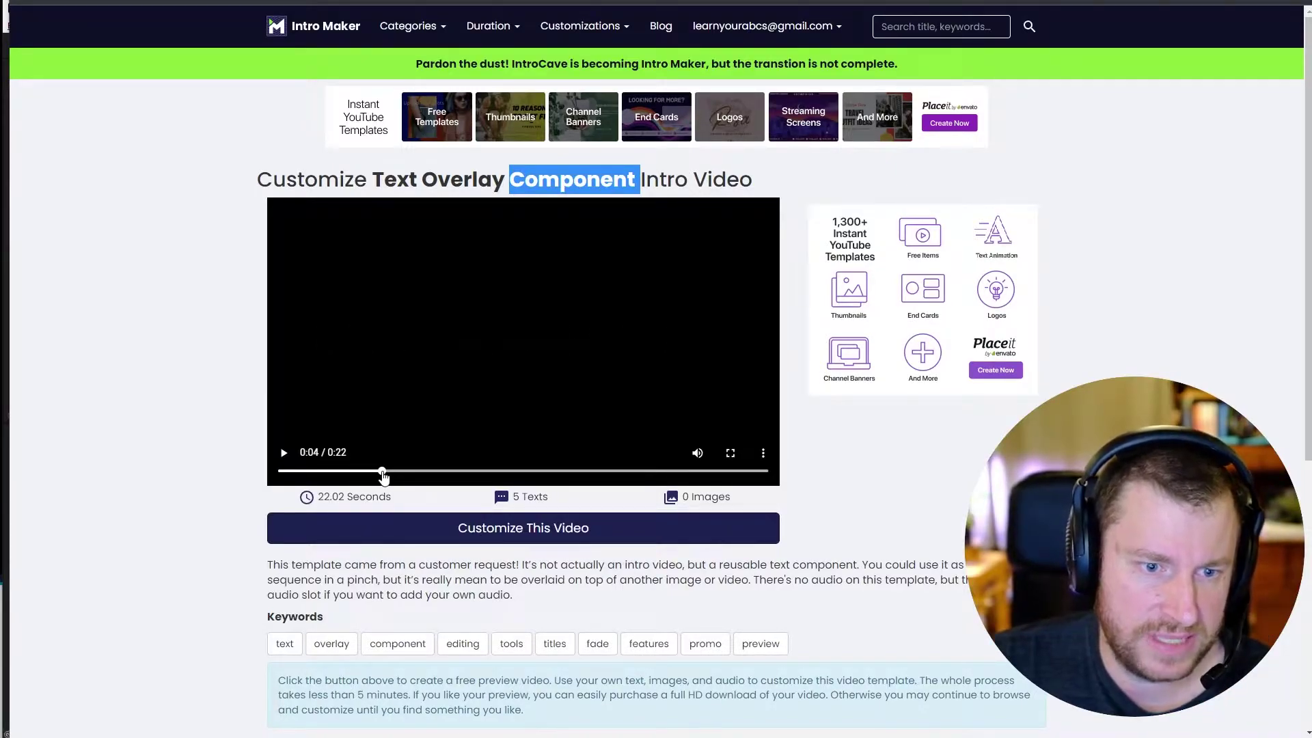
mouse_move(383, 477)
mouse_down()
mouse_move(733, 475)
mouse_move(383, 473)
mouse_move(523, 481)
mouse_move(539, 501)
mouse_move(454, 470)
mouse_move(391, 472)
mouse_up()
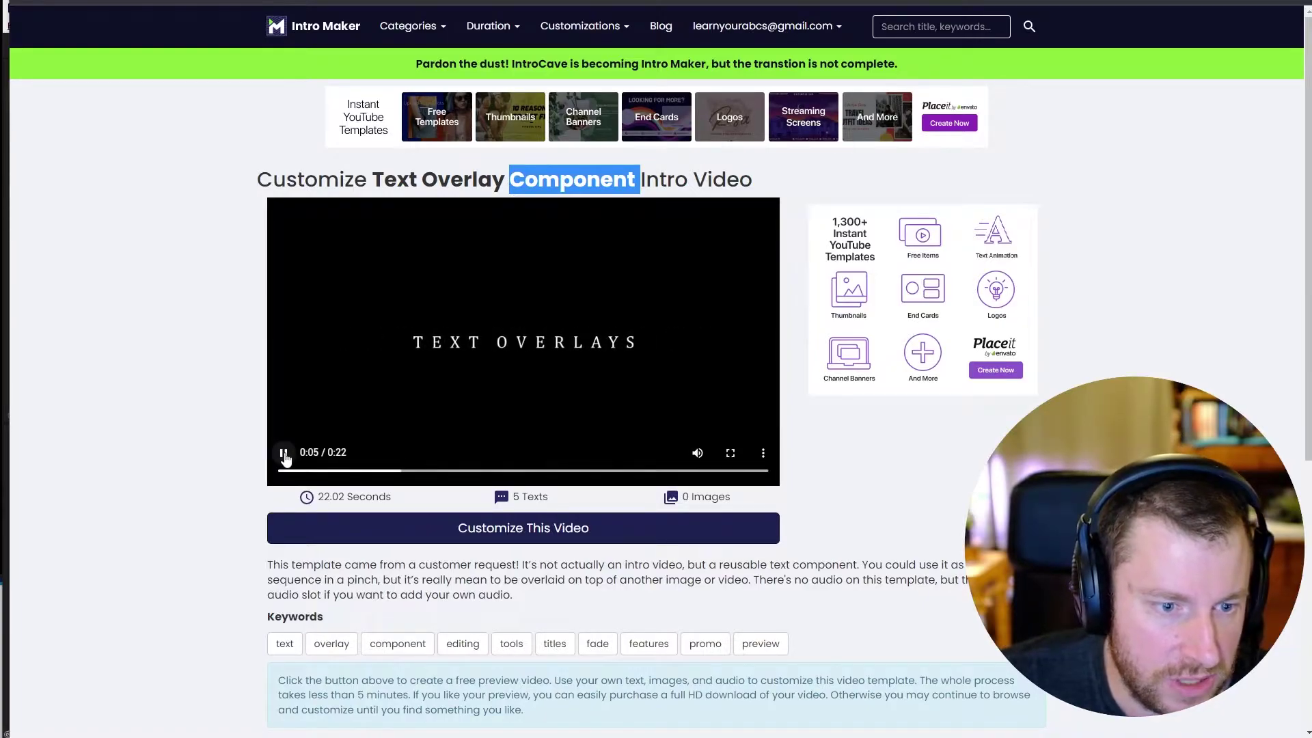
click(284, 455)
- In Premiere Pro, create a sequence from the TextOverlayComponent clip and move the clip to tracks V3 and A3
key(alt+Tab)
key(alt+Tab)
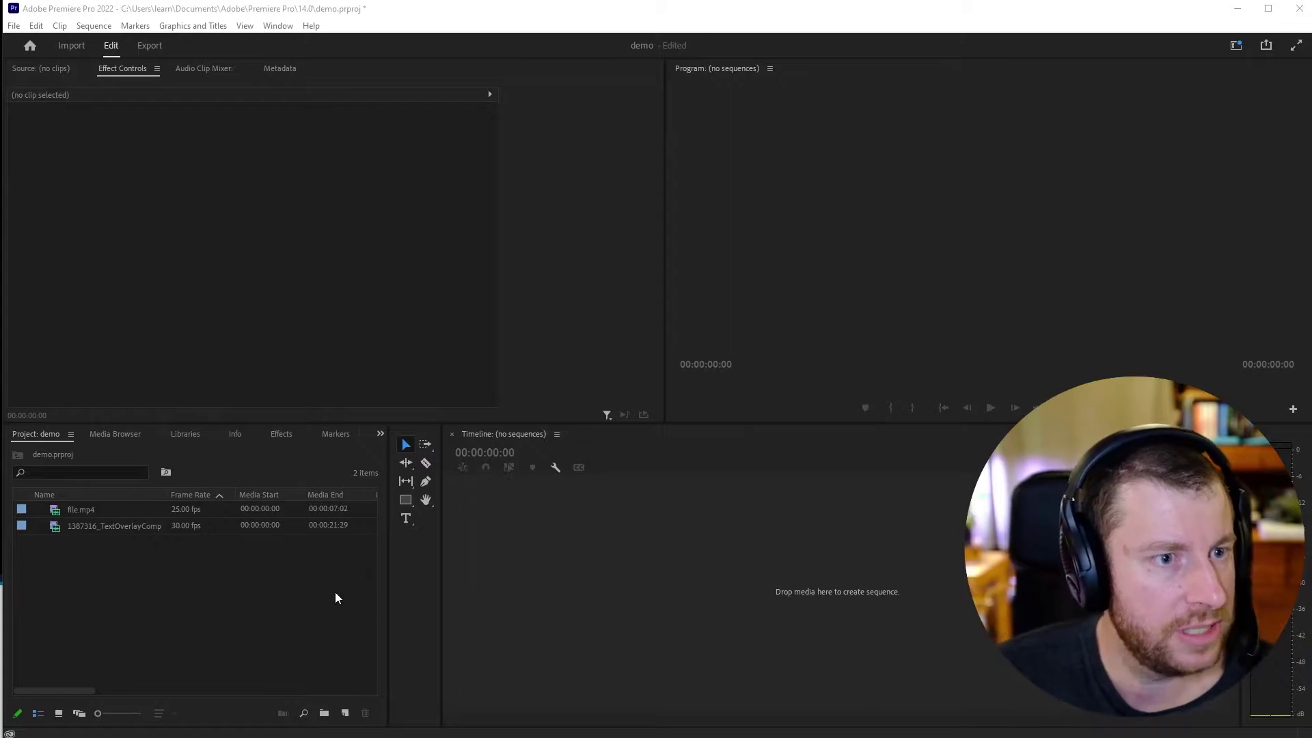
click(222, 262)
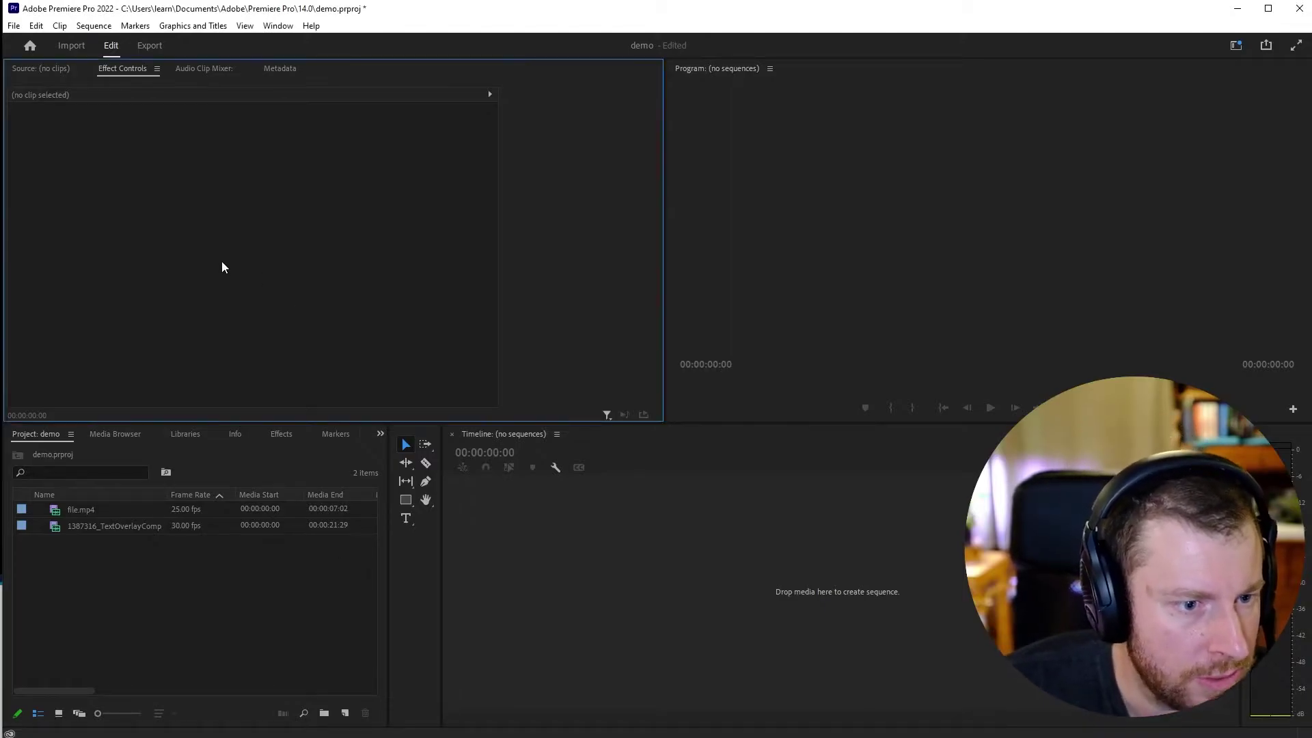
click(89, 510)
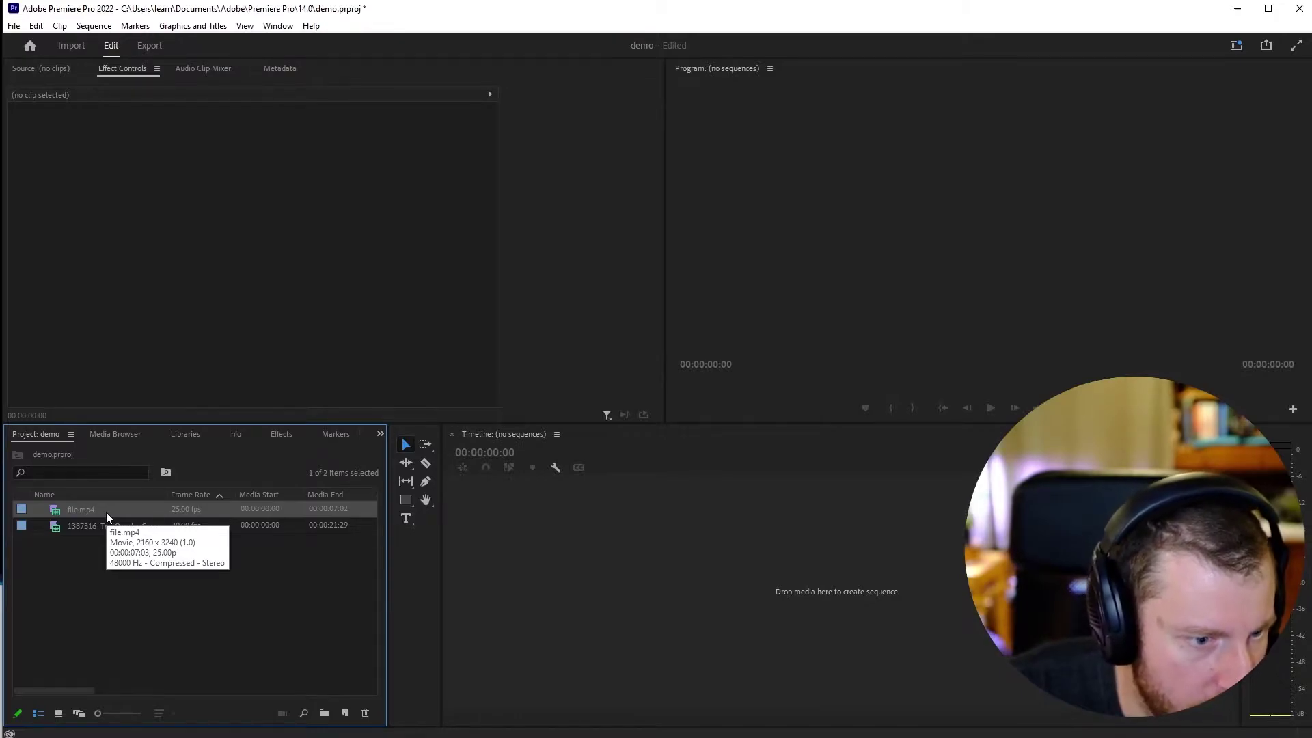
click(110, 527)
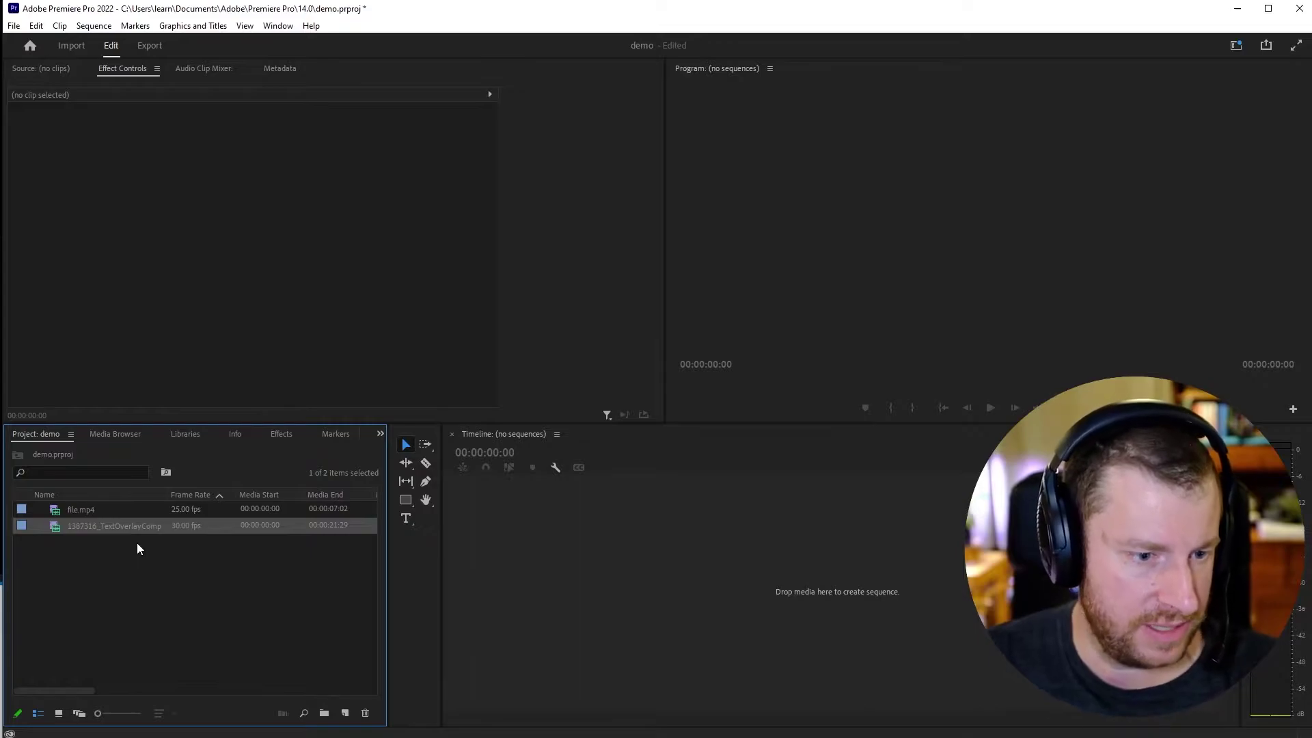
drag(471, 522, 521, 600)
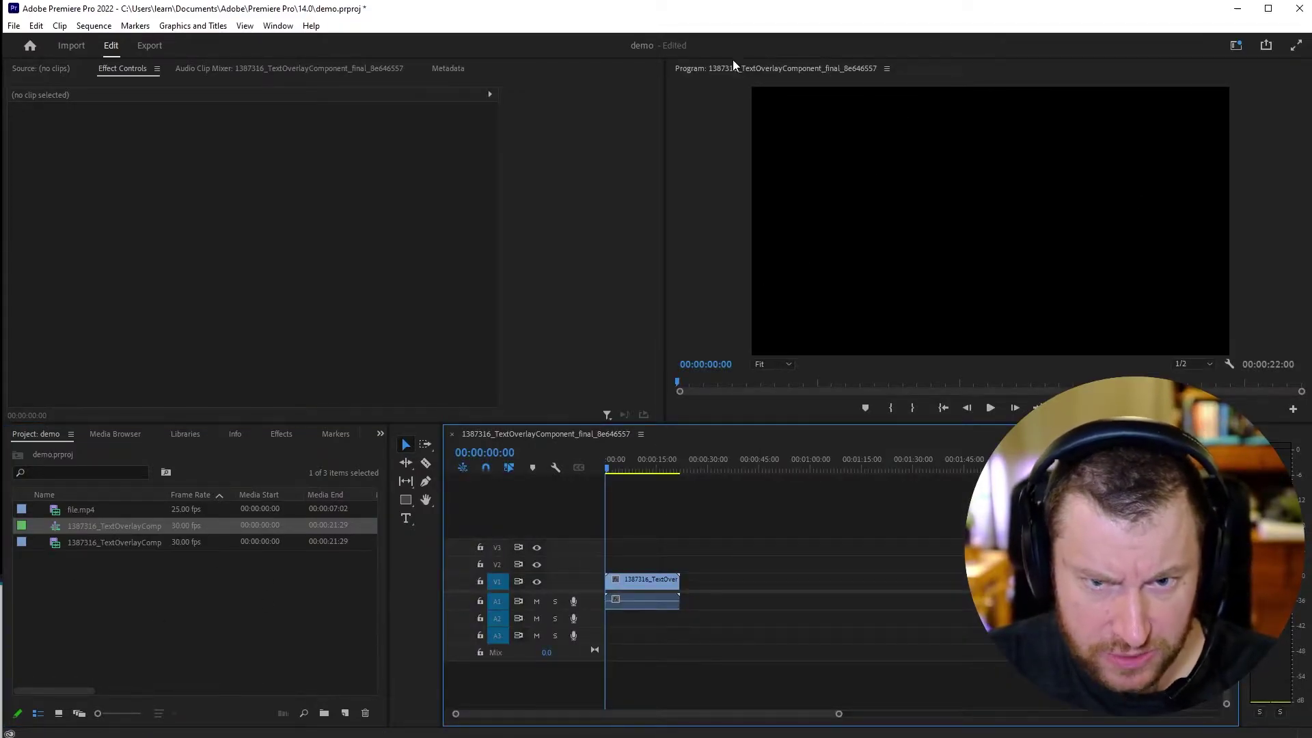
drag(640, 578, 636, 634)
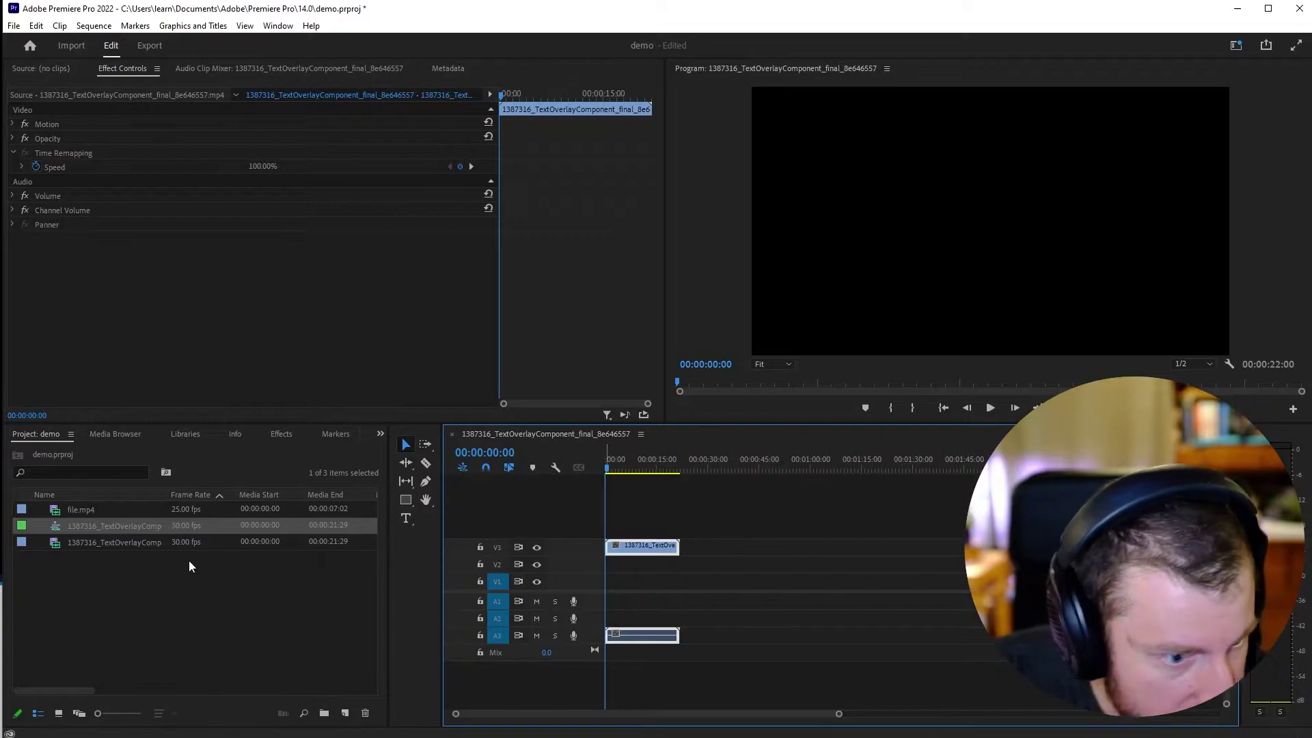
- Place file.mp4 at the start of tracks V1 and A1 and set its duration to 00:00:22:03
click(80, 514)
drag(80, 514, 619, 592)
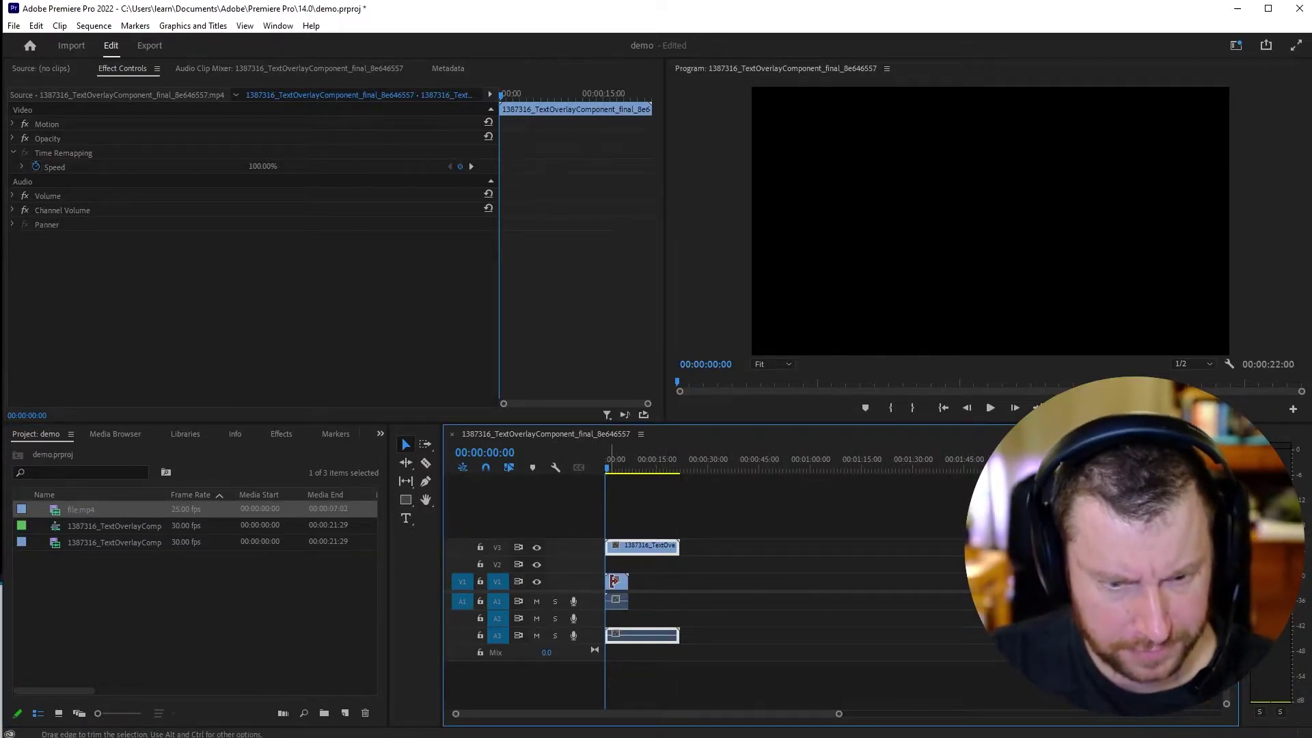
click(616, 591)
right_click(616, 591)
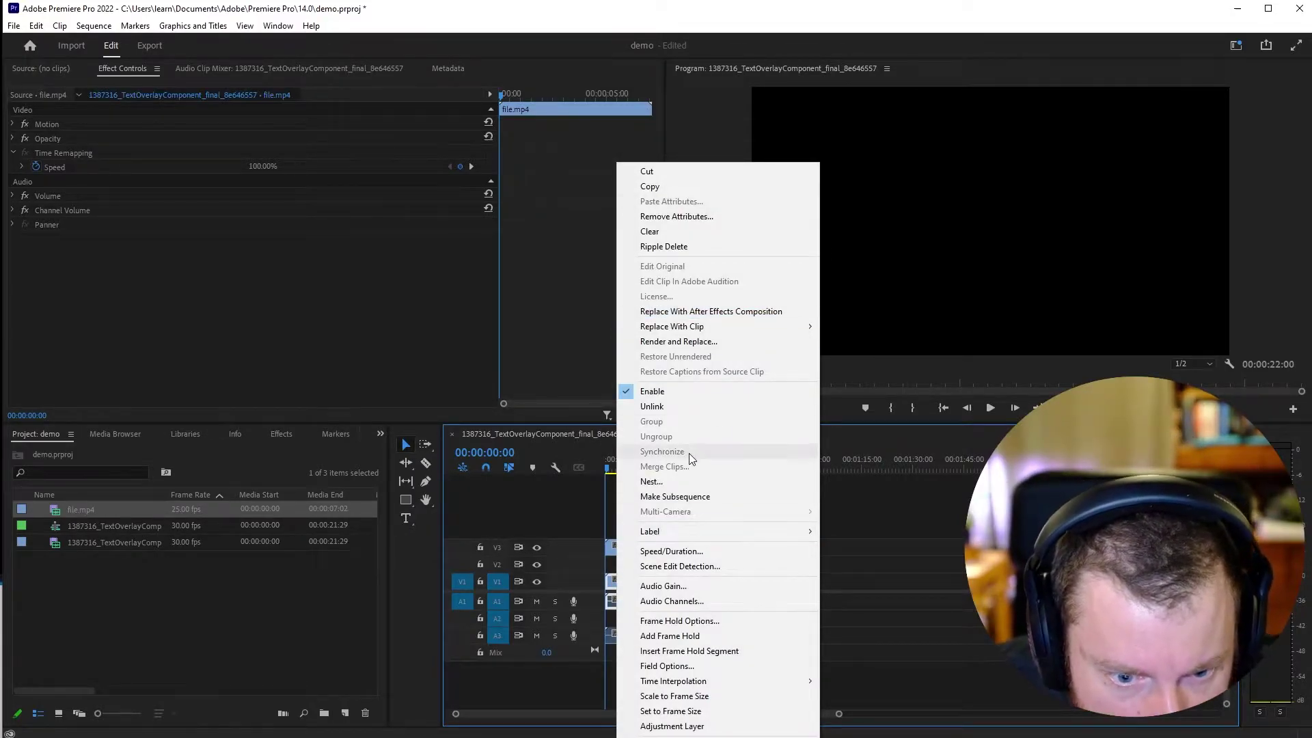
click(692, 551)
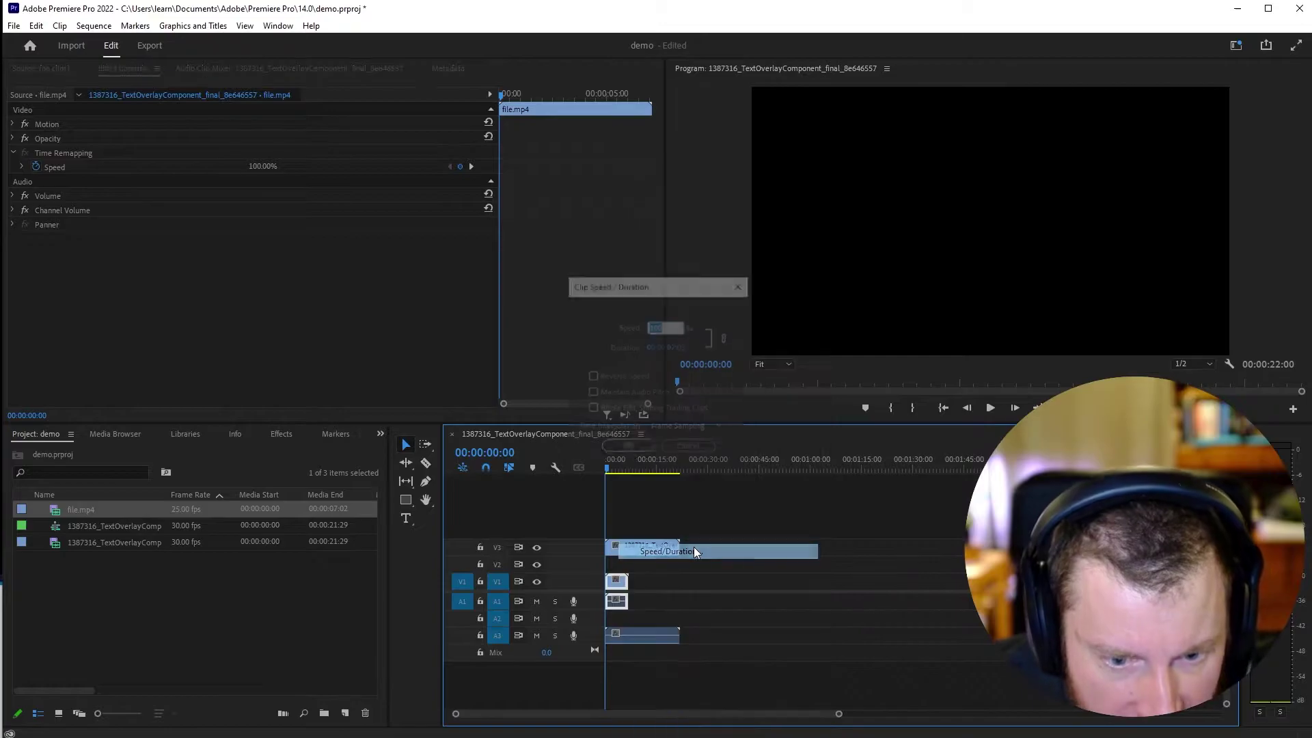
key(Tab)
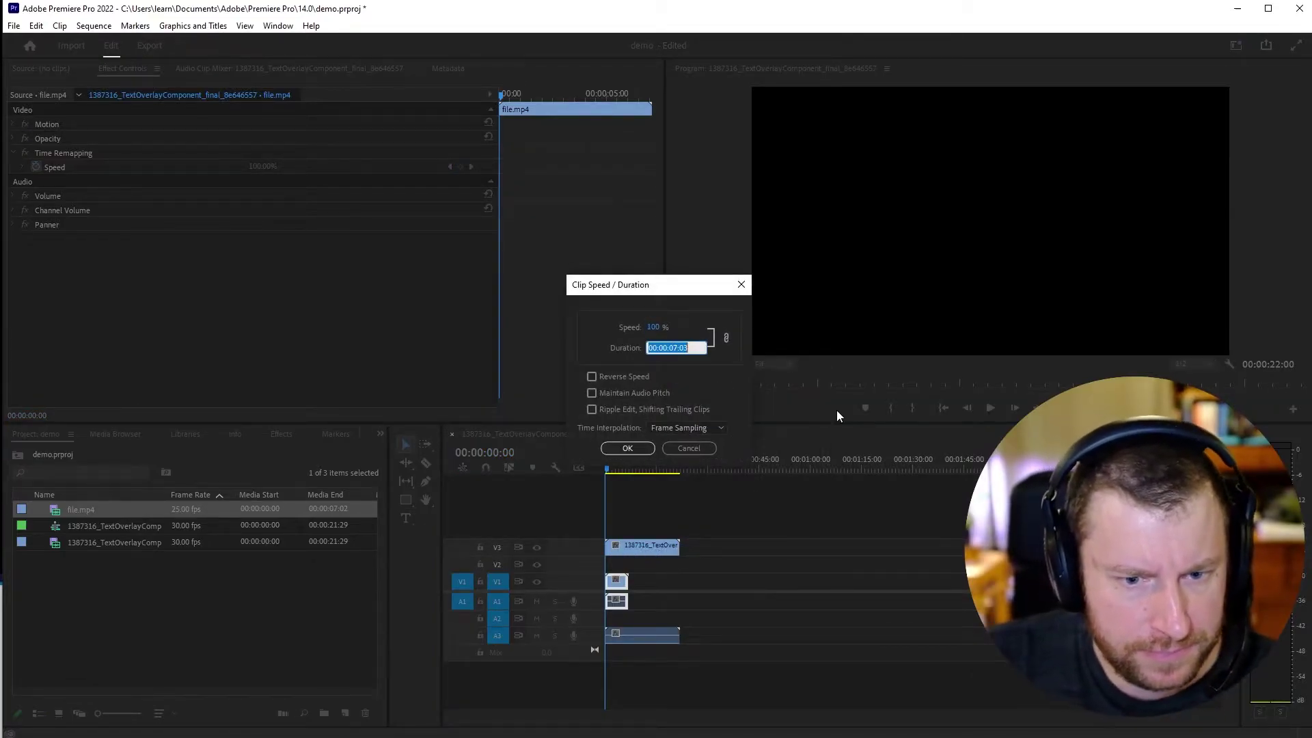
text(22)
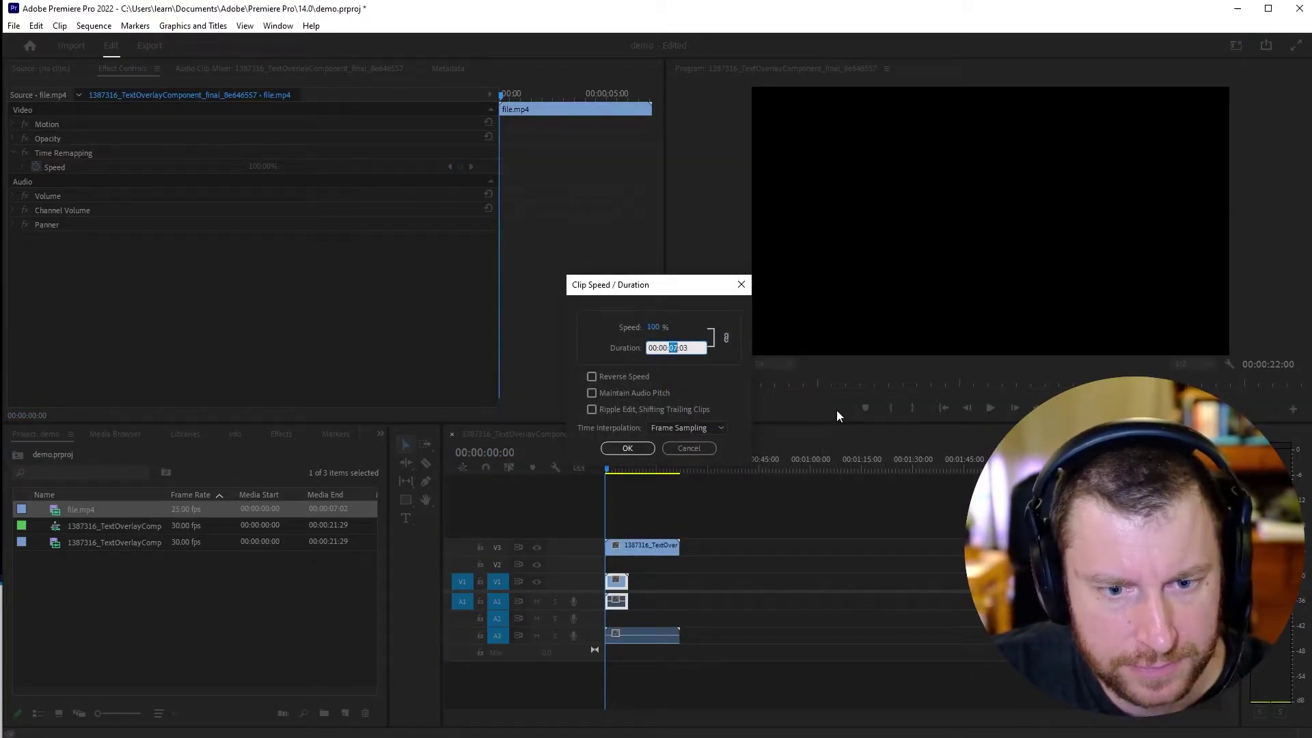
click(627, 449)
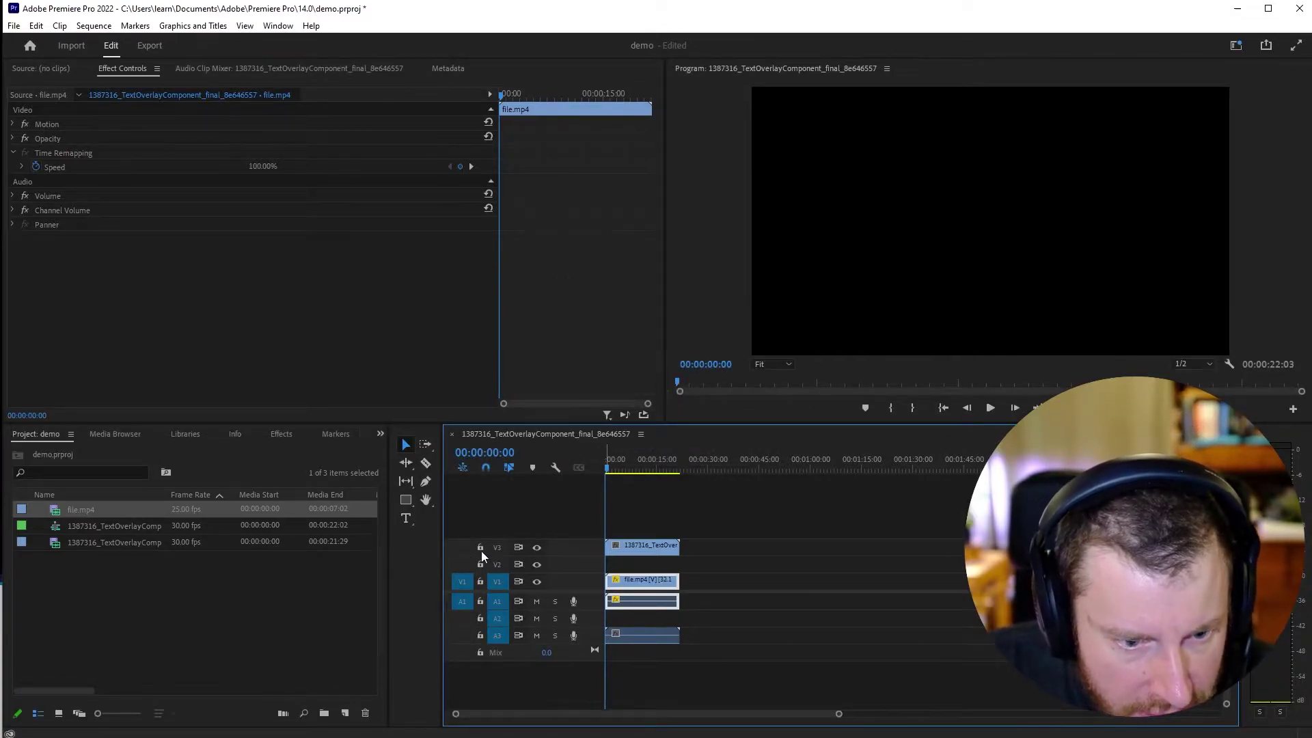
- Check the background footage near 00:00:10:00 by temporarily hiding track V3, ending with the track shown again
click(538, 548)
mouse_move(642, 470)
mouse_down()
mouse_move(604, 464)
mouse_move(670, 468)
mouse_move(615, 468)
mouse_move(622, 485)
mouse_move(602, 490)
mouse_move(637, 473)
mouse_up()
click(537, 547)
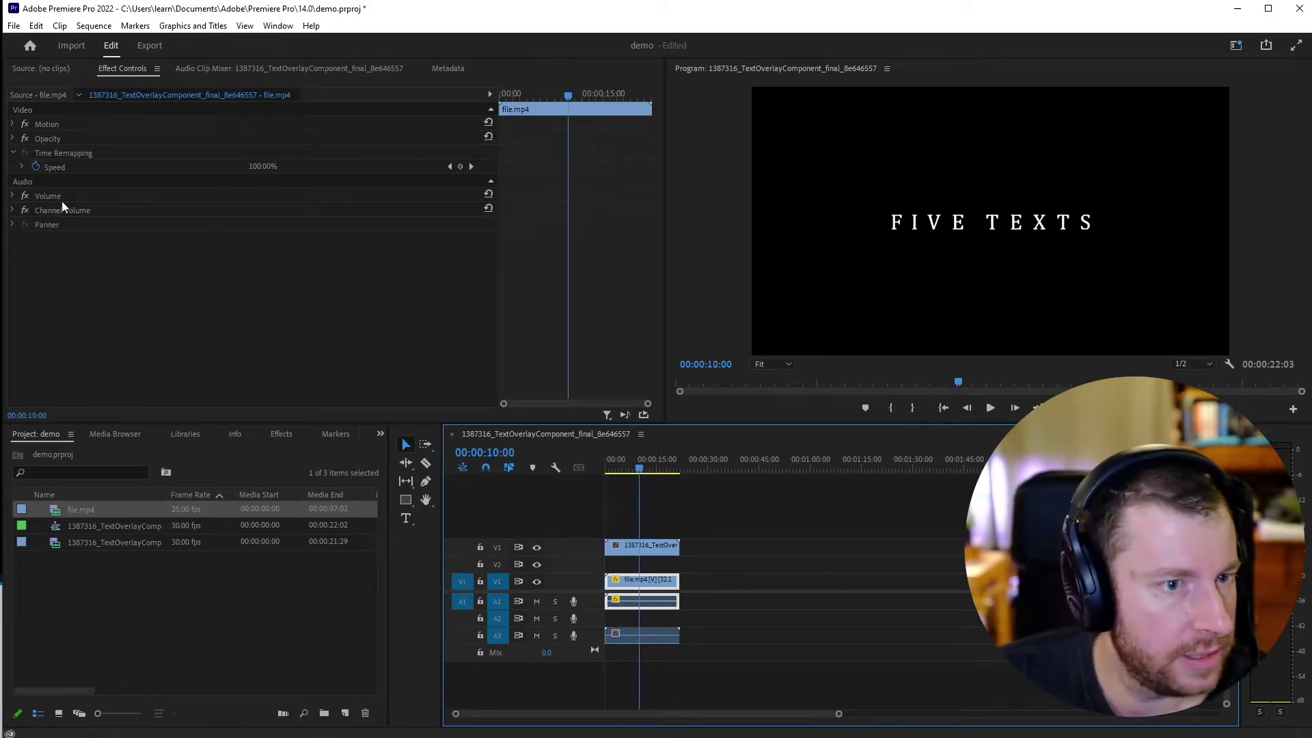
- Create a red 1920 x 1080, 30 fps color matte in the project, named Color Matte
click(165, 634)
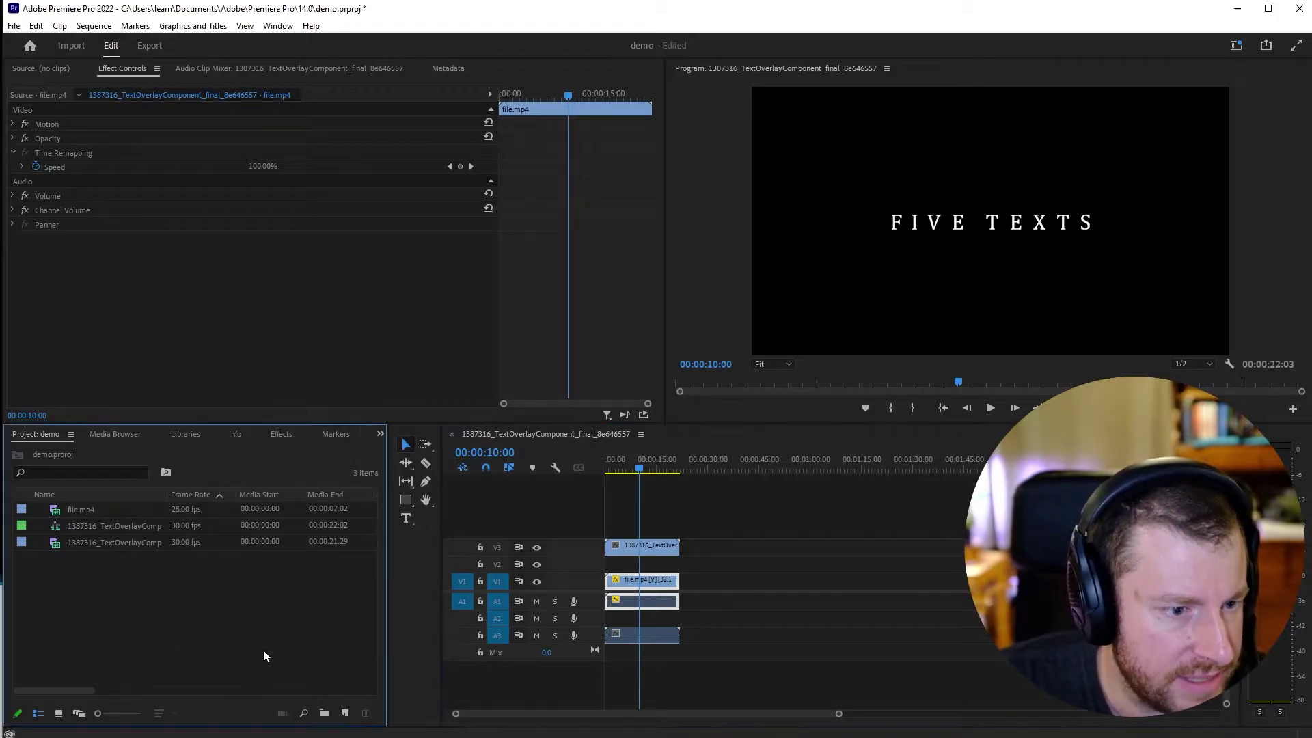
right_click(157, 624)
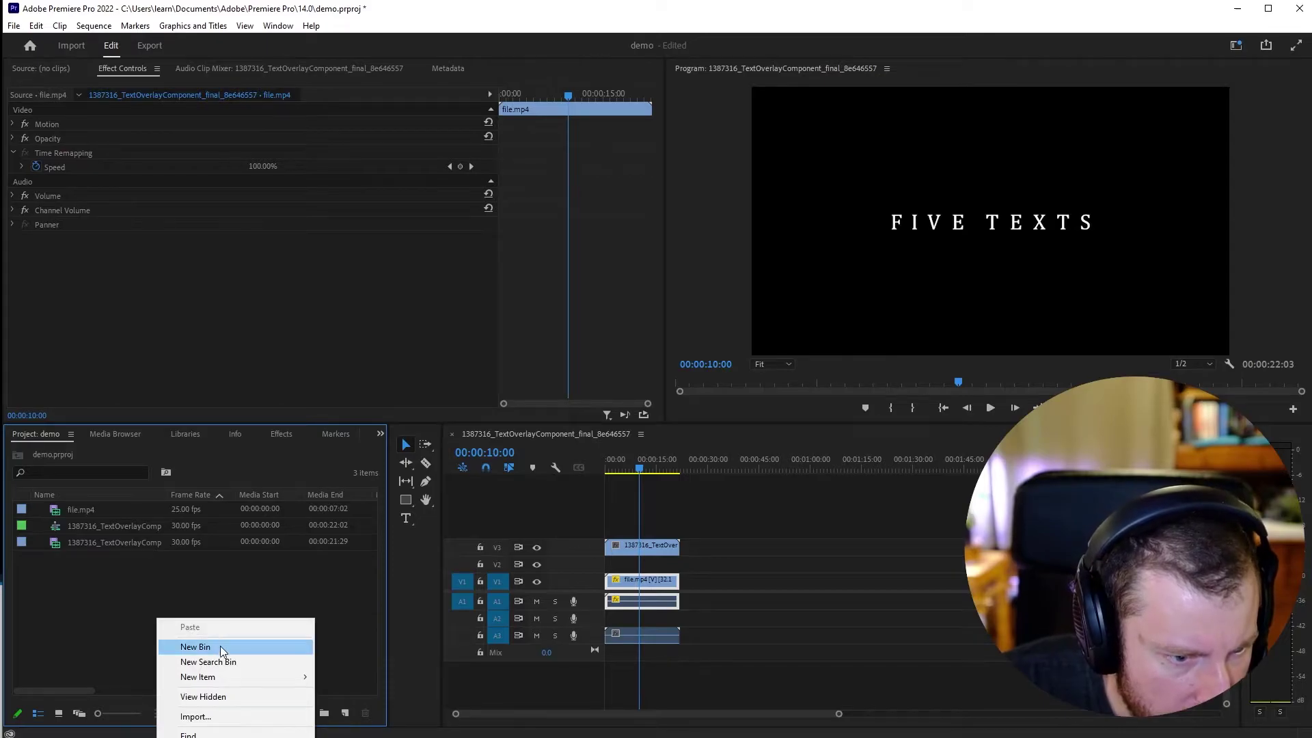
mouse_move(237, 675)
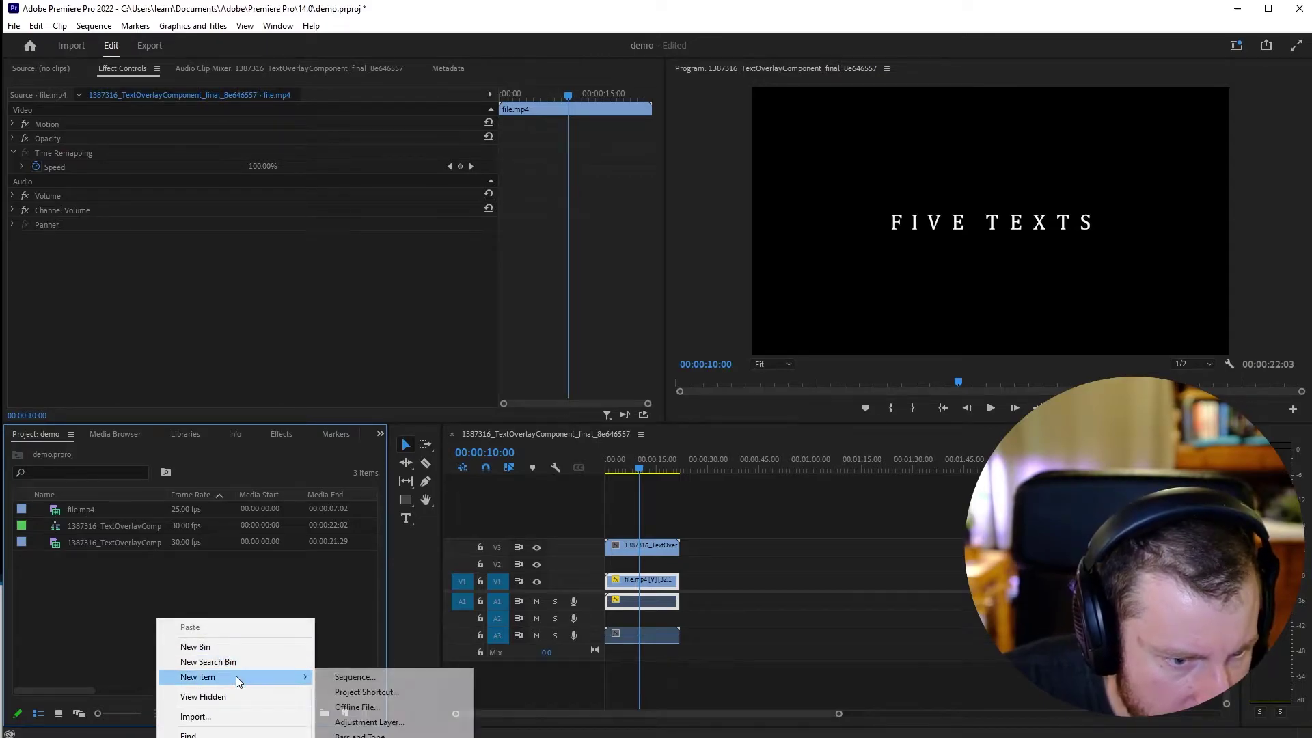
click(414, 726)
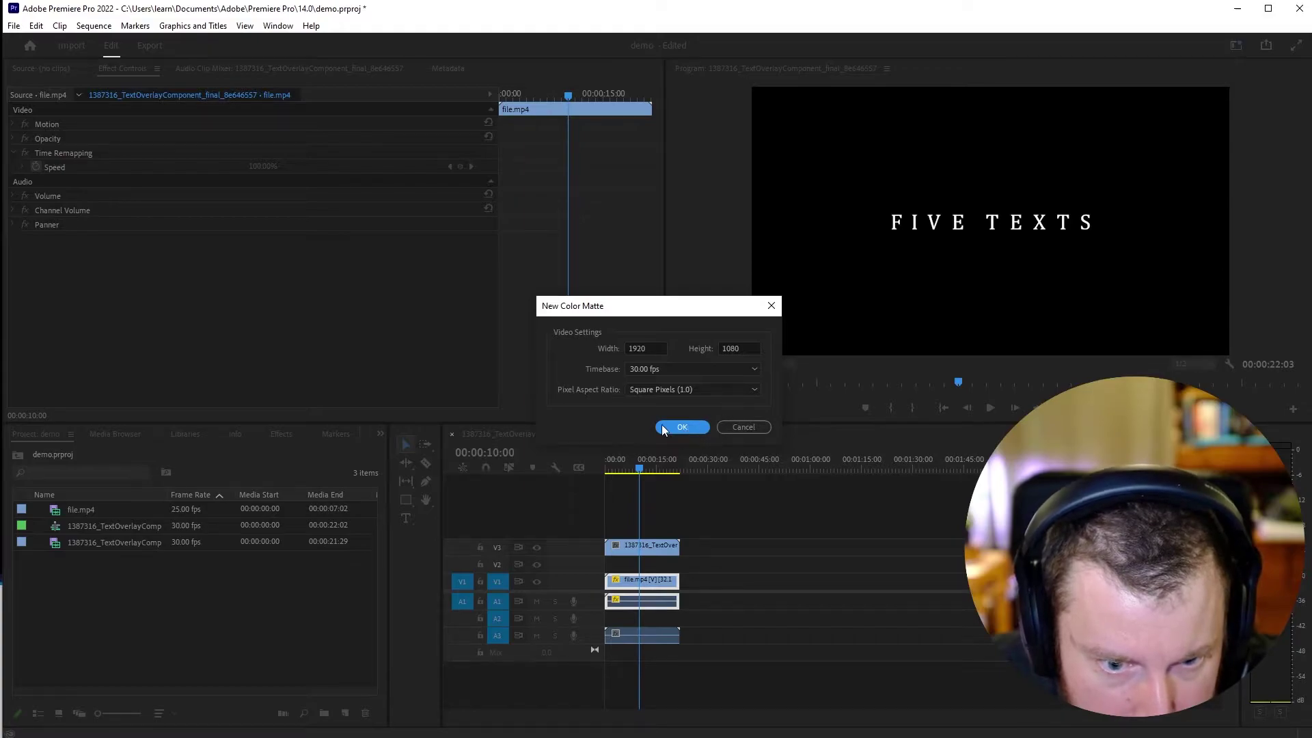
click(675, 427)
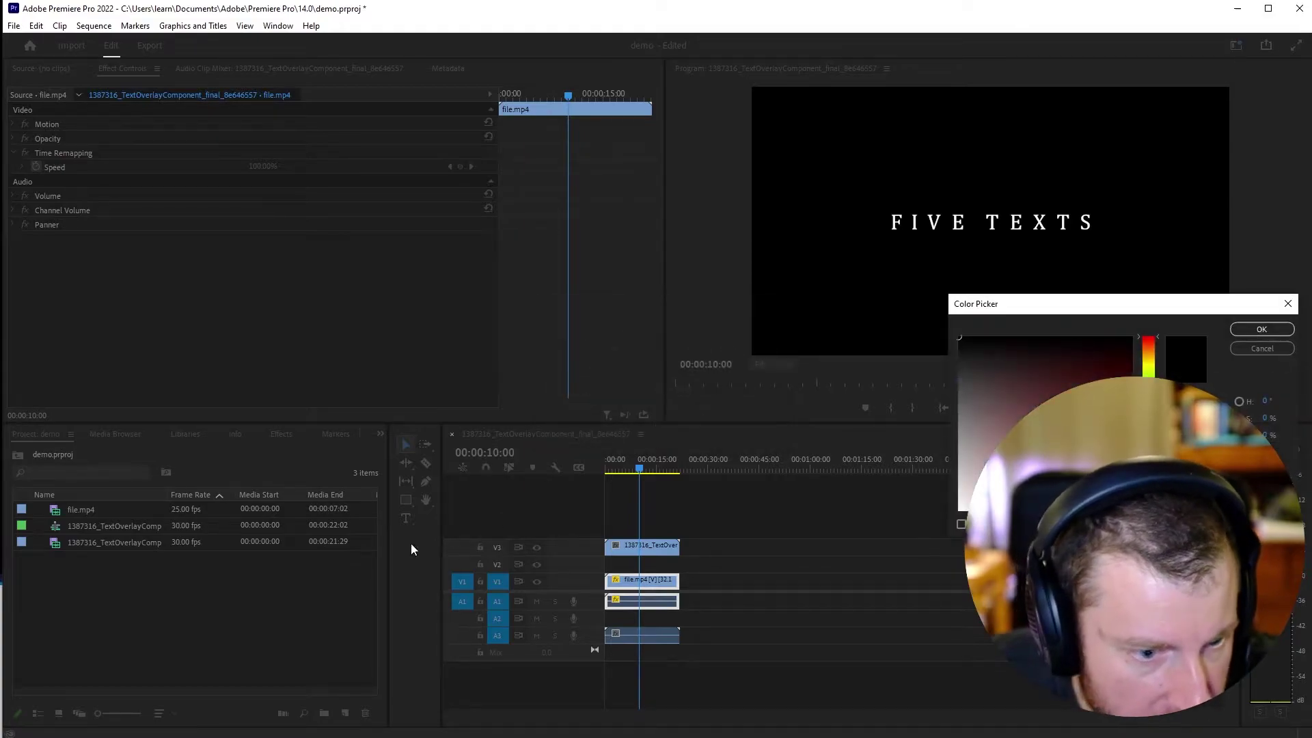
click(1261, 330)
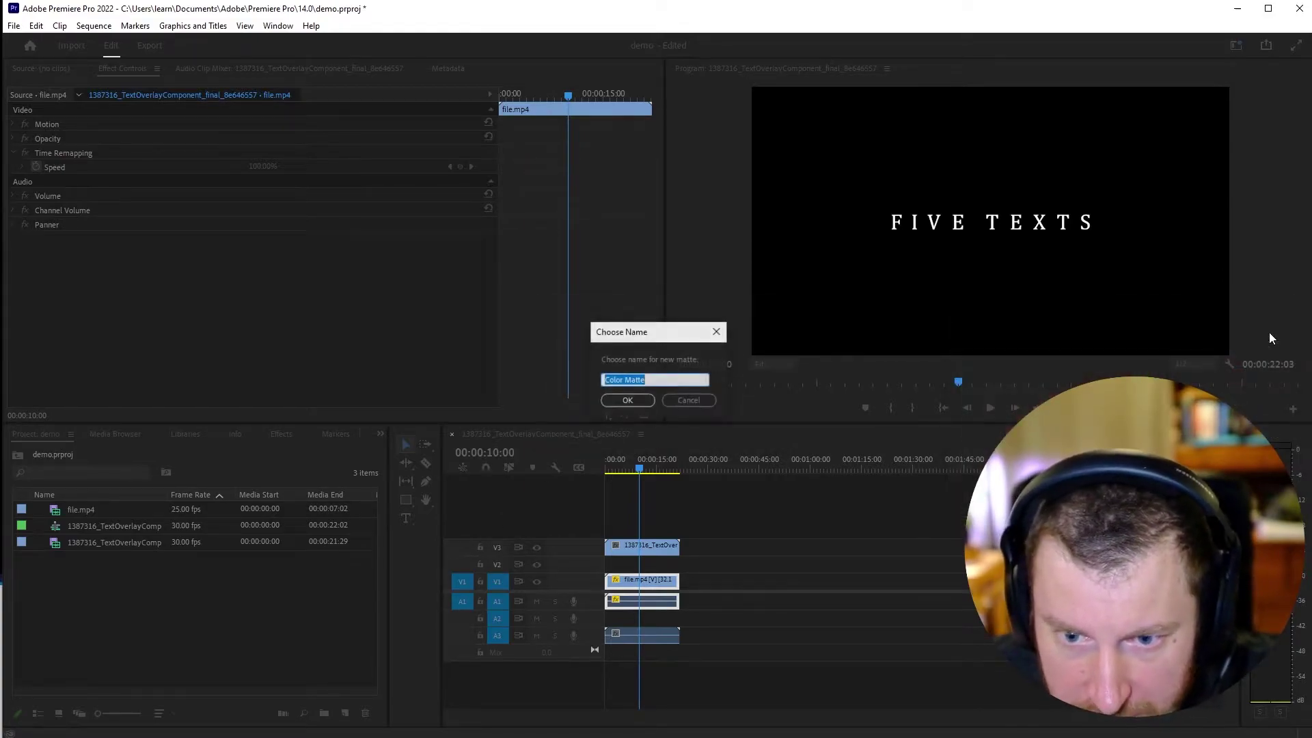
click(627, 400)
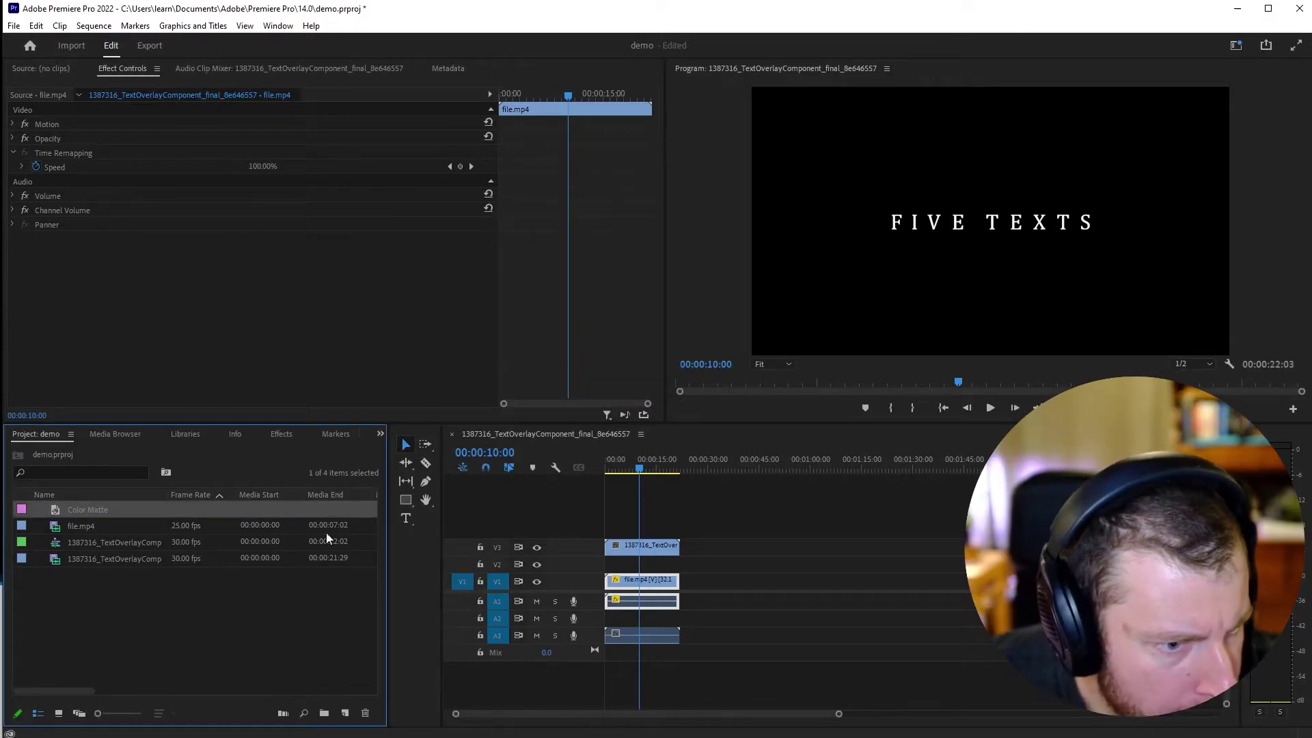
- Place the Color Matte on track V2 between the text and background clips, spanning their full length, and select it
drag(109, 510, 682, 566)
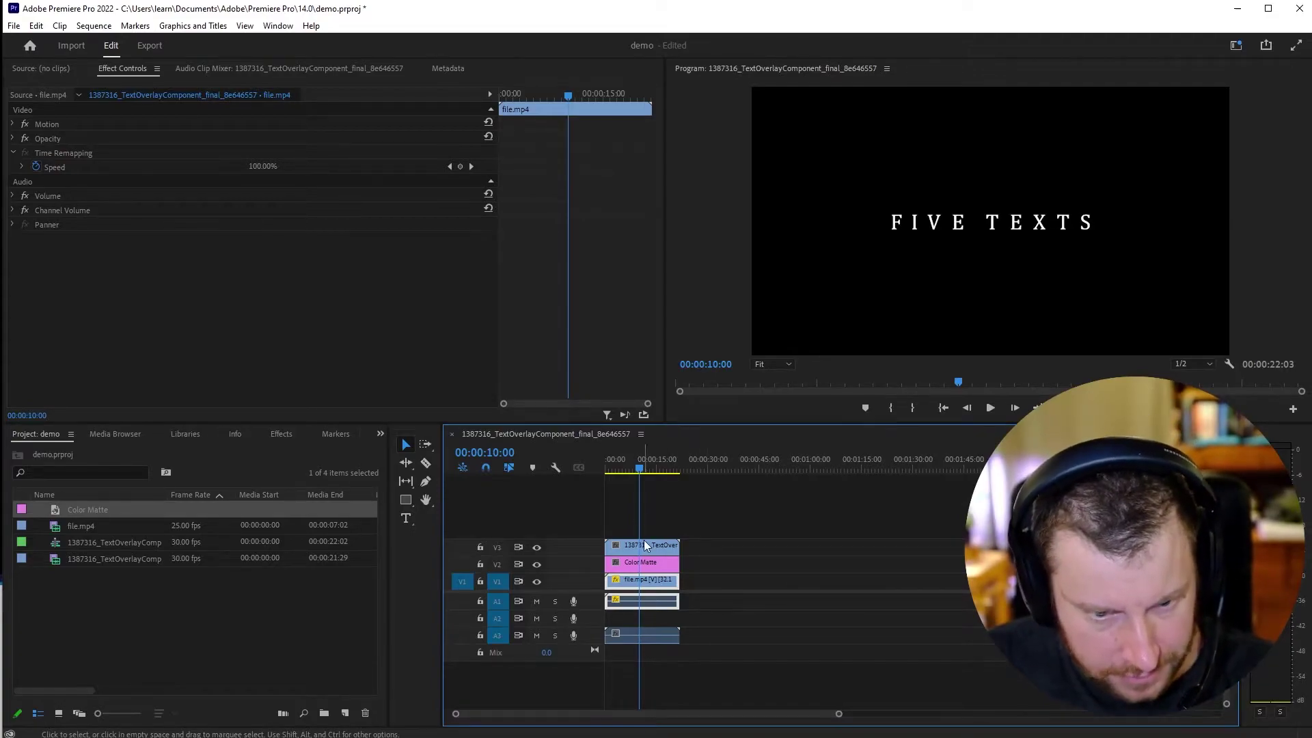
click(655, 566)
right_click(663, 567)
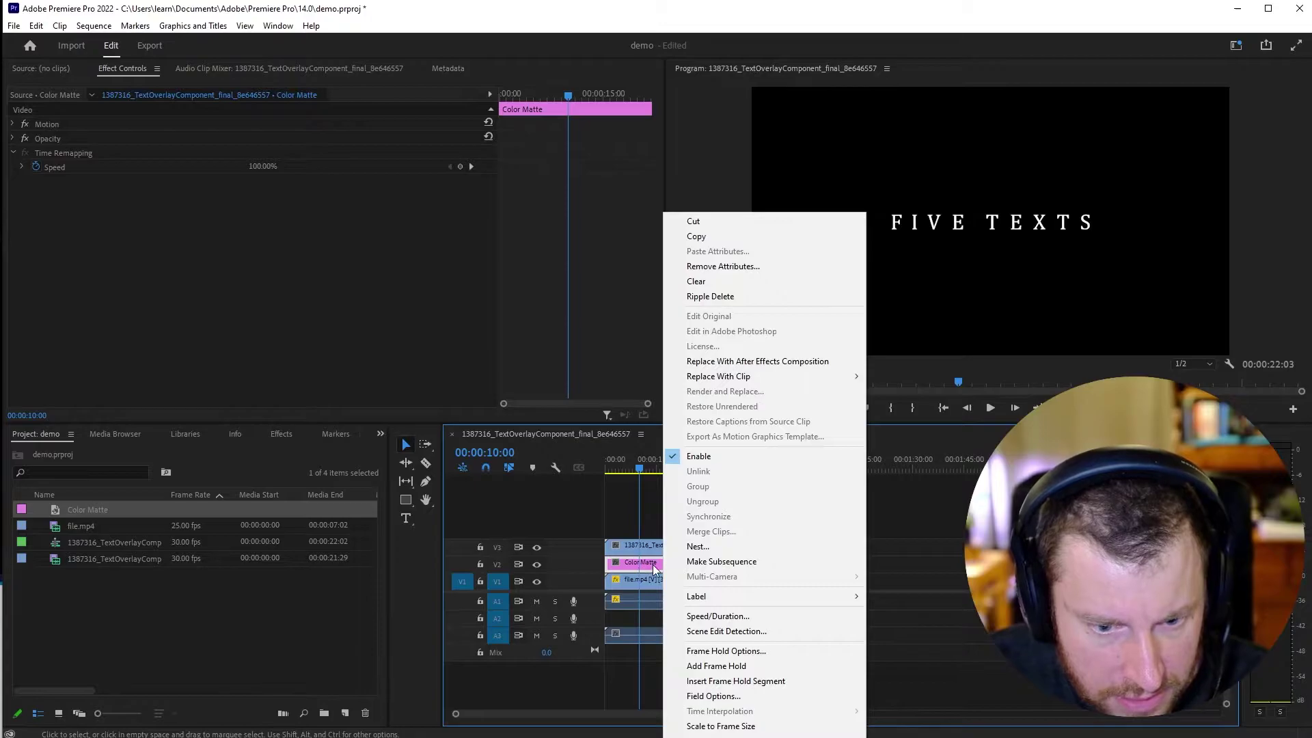
click(615, 566)
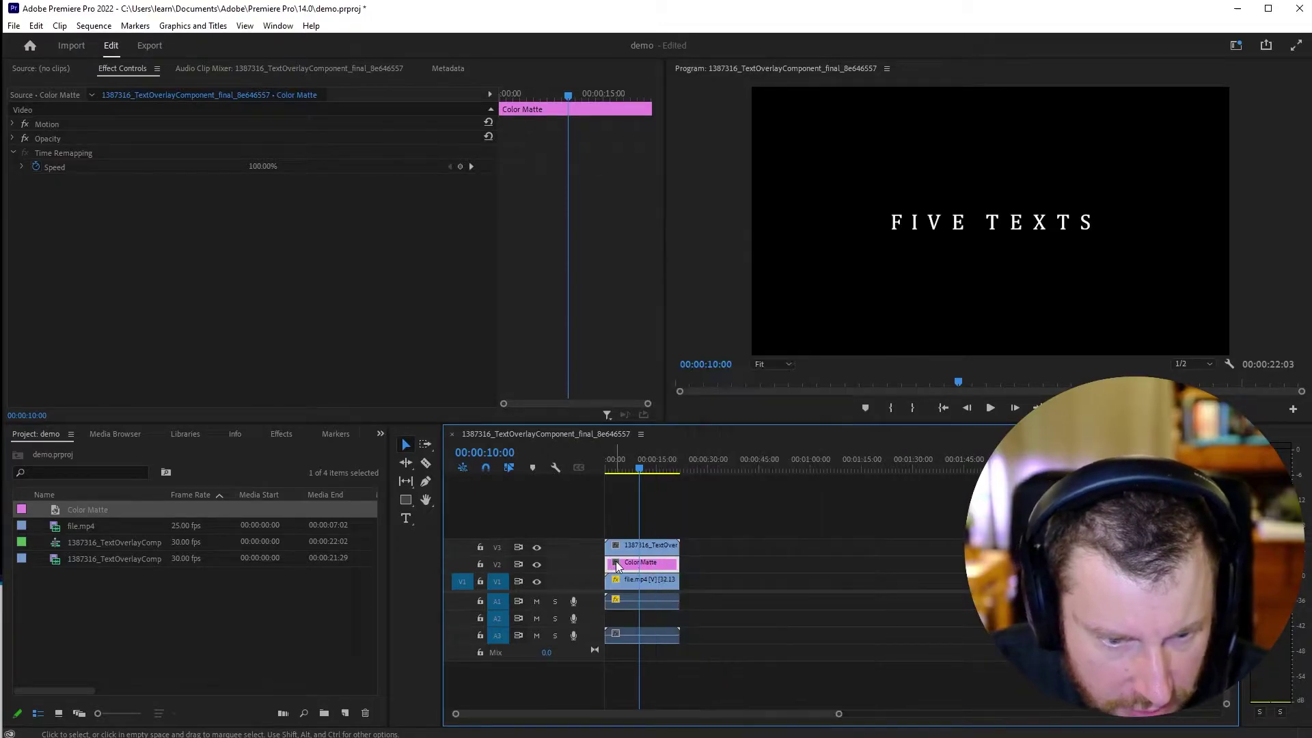
- Apply the Track Matte Key effect to the Color Matte clip, compositing with Matte Luma and using Video 3 as the matte
click(281, 433)
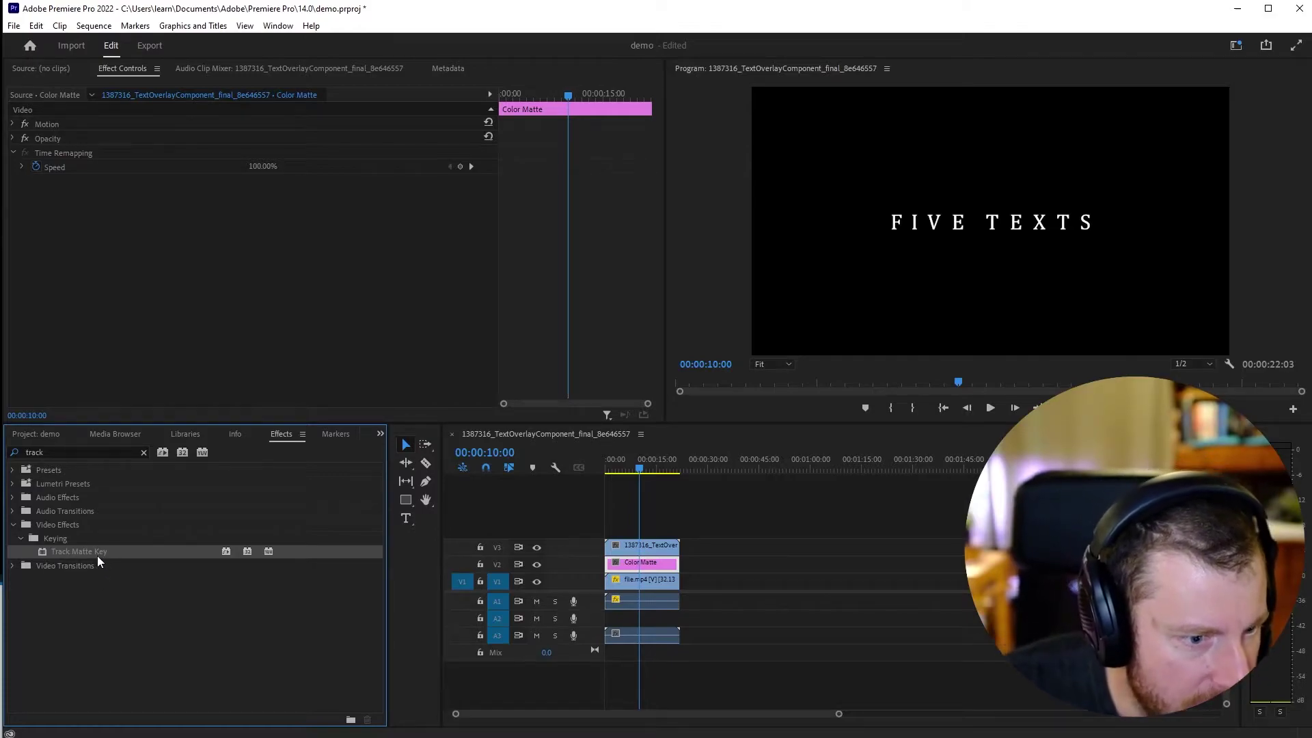
drag(83, 551, 670, 570)
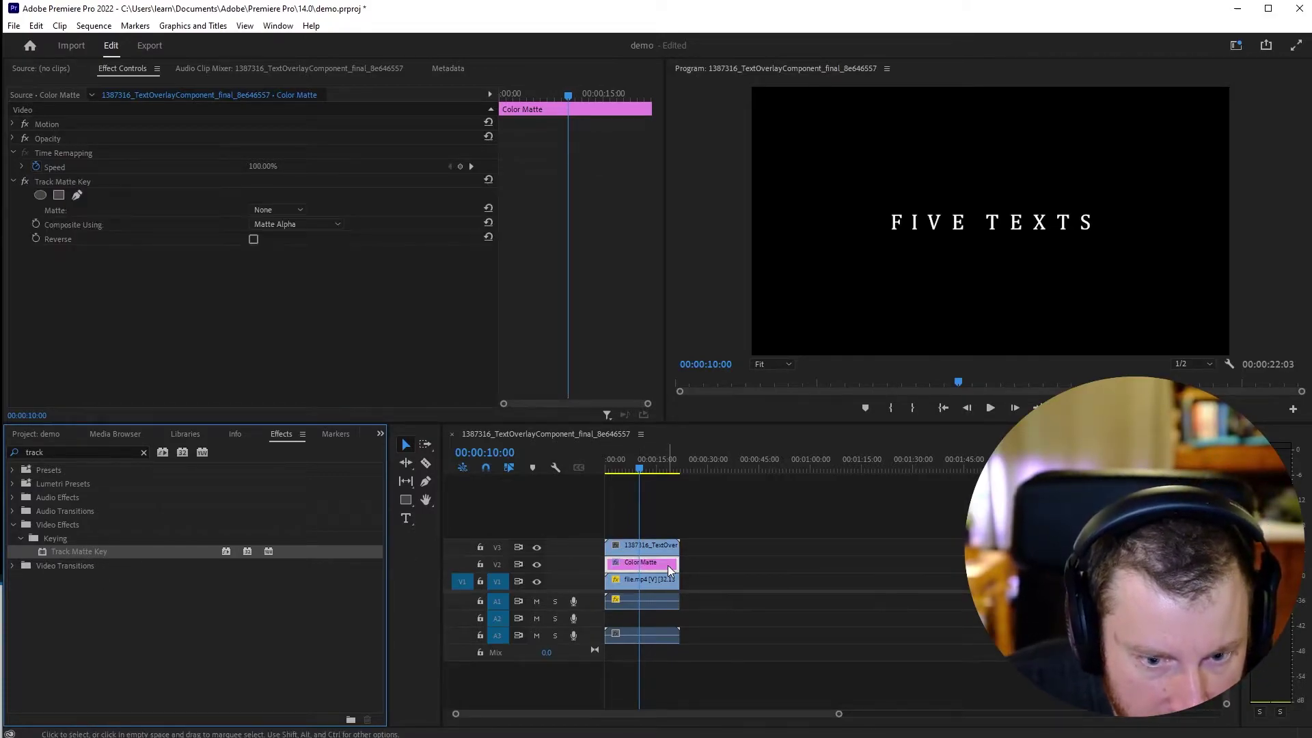
click(280, 226)
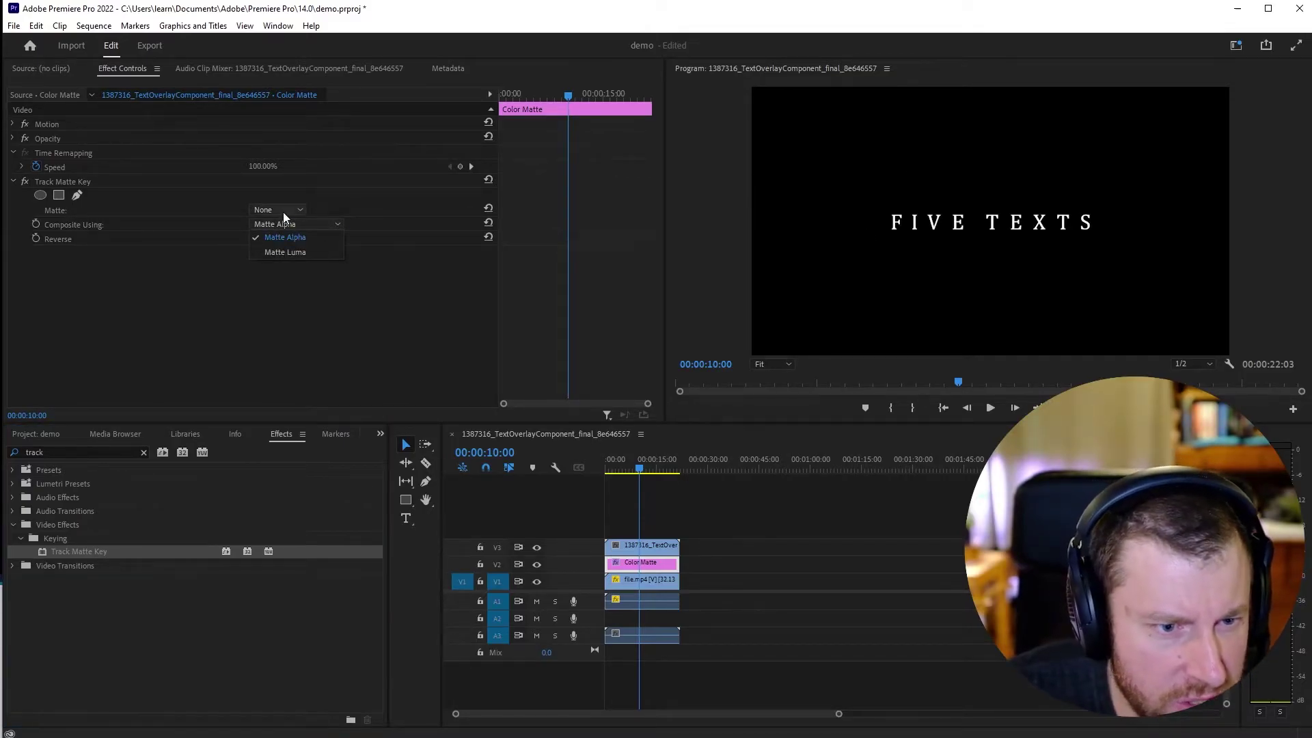
click(287, 258)
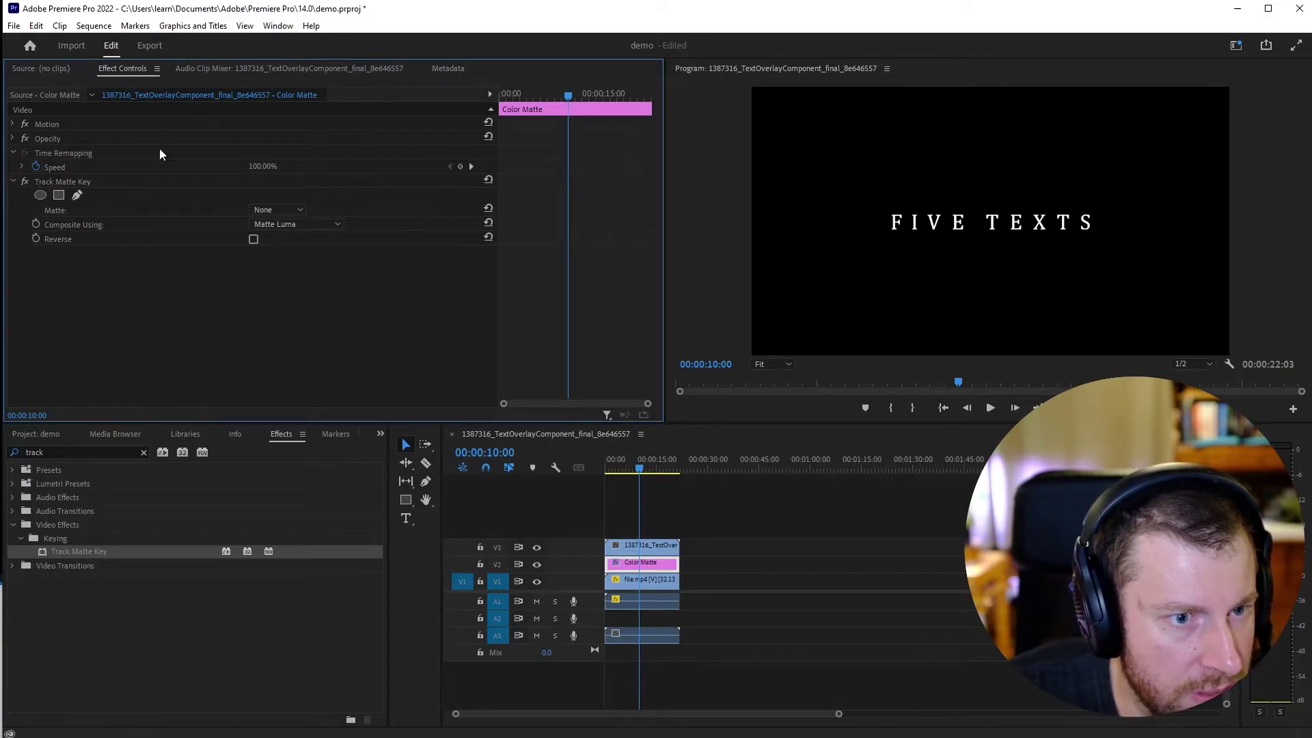
click(281, 210)
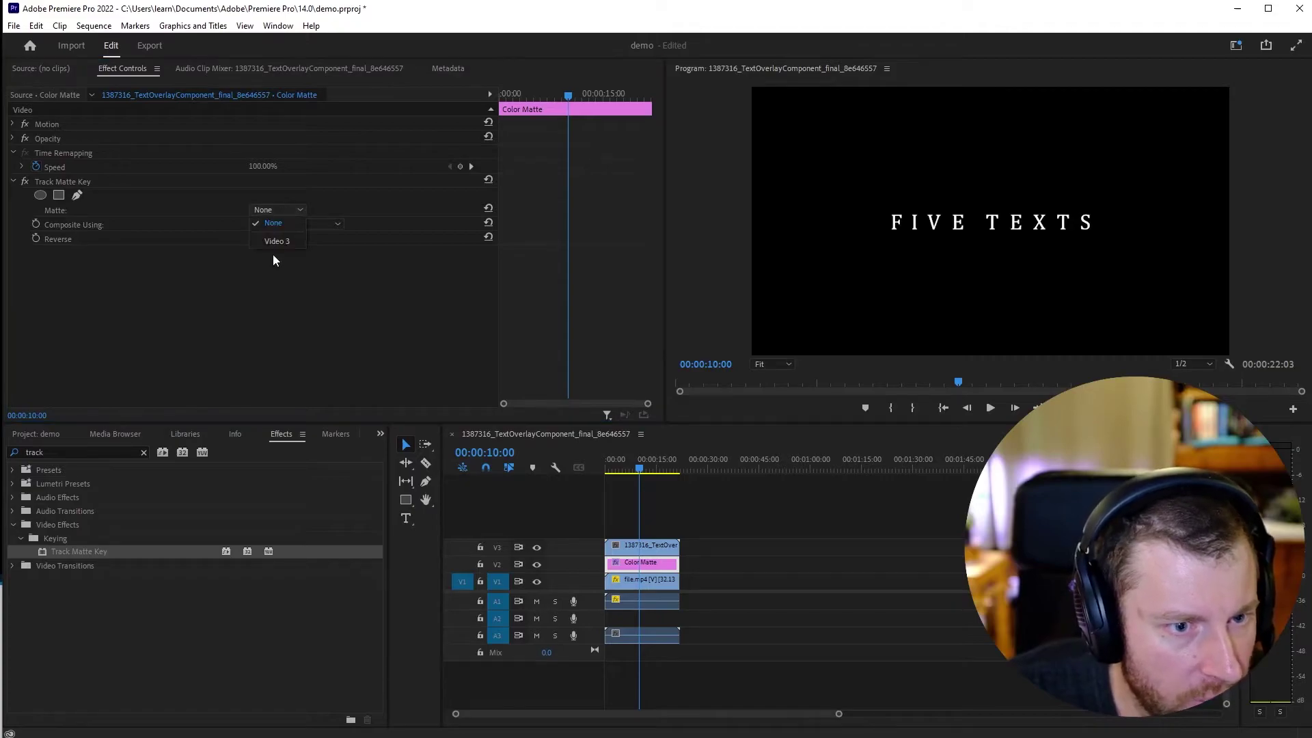
click(280, 240)
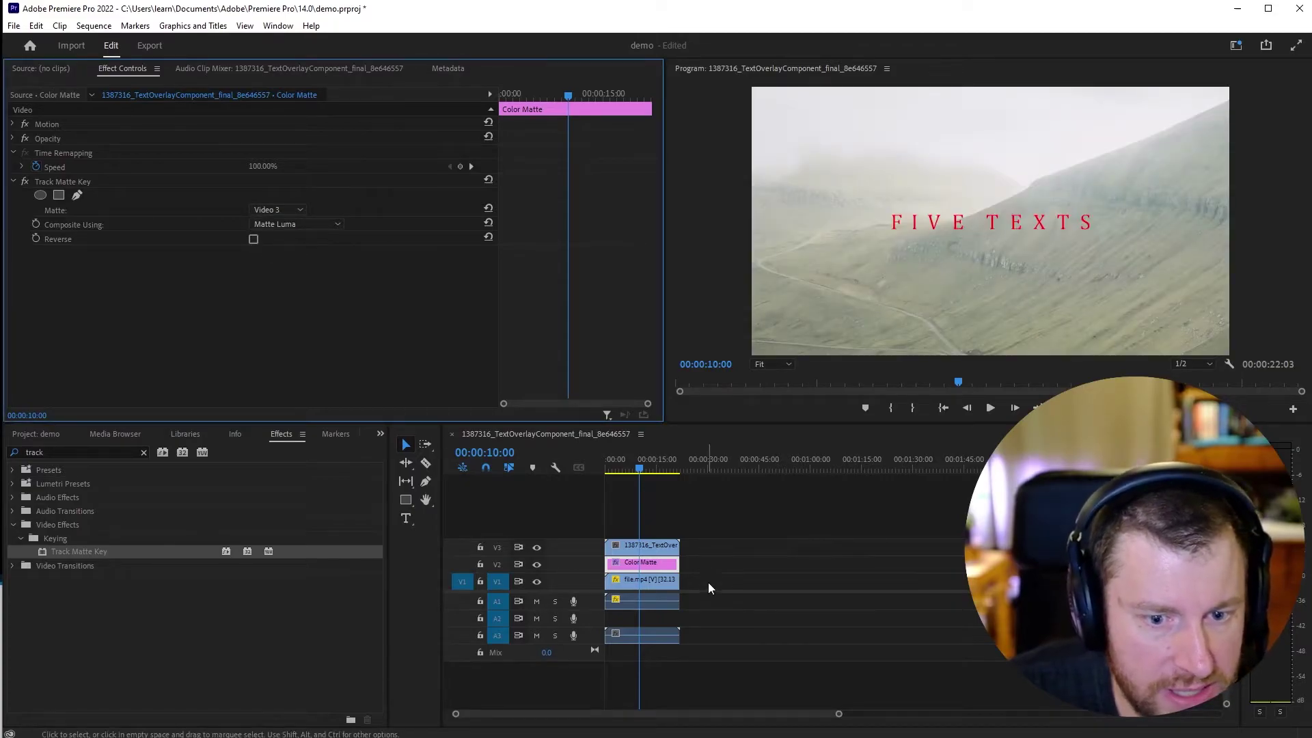
- Scrub the sequence back to 00:00:07:24 to check the keyed titles over the background, and return to the project's media items
drag(725, 456, 632, 459)
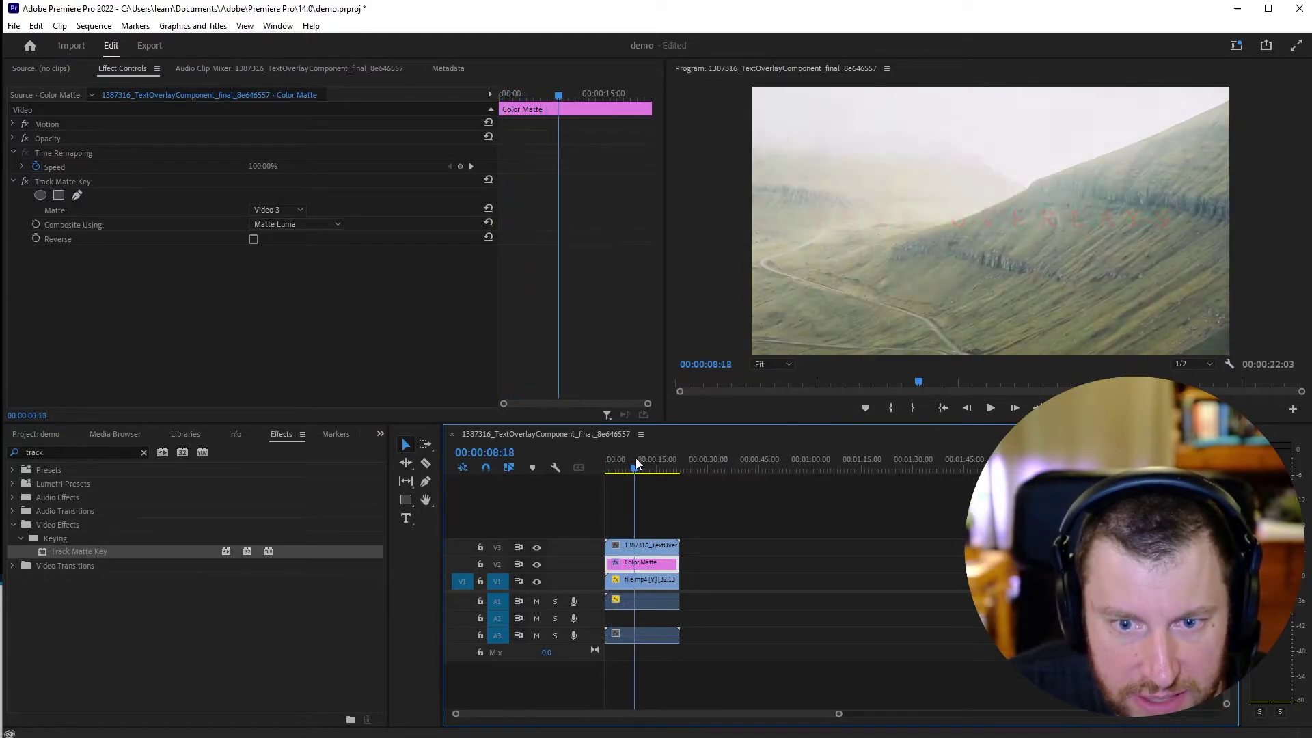
click(42, 433)
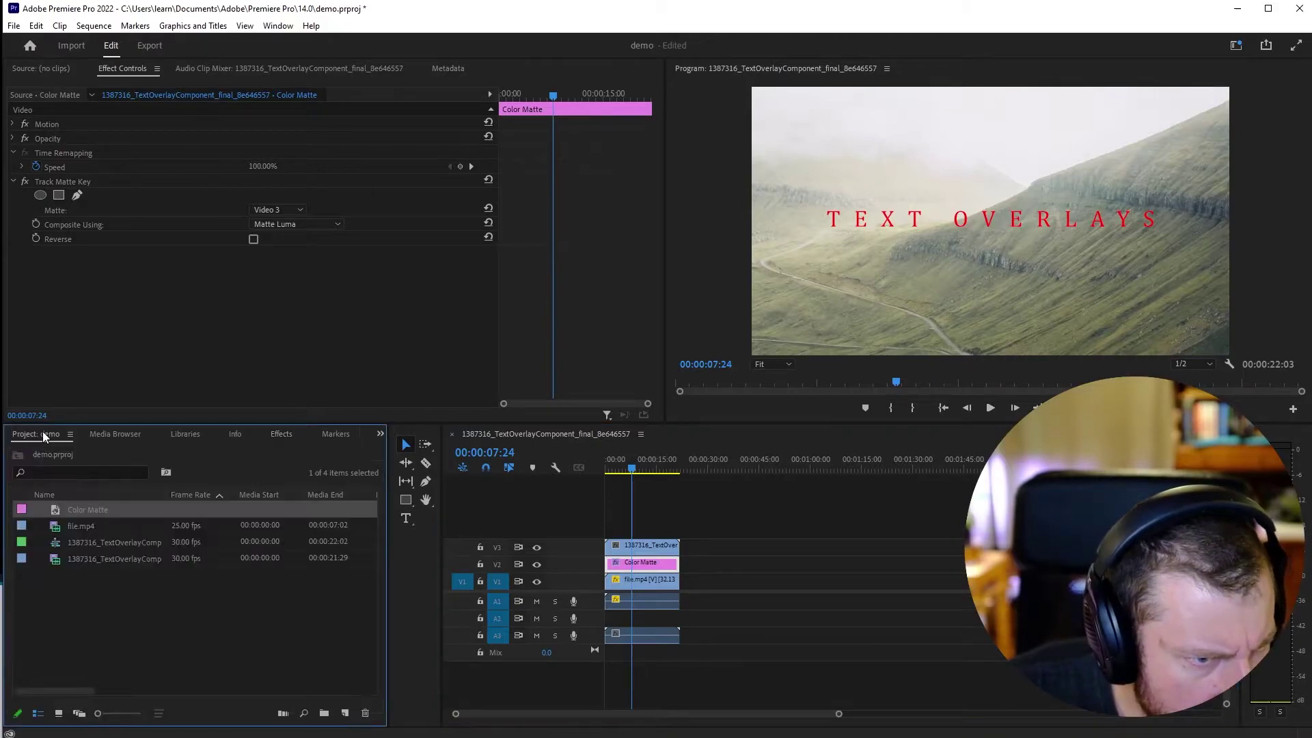
- Recolor the project's Color Matte from red to dark indigo blue
double_click(92, 511)
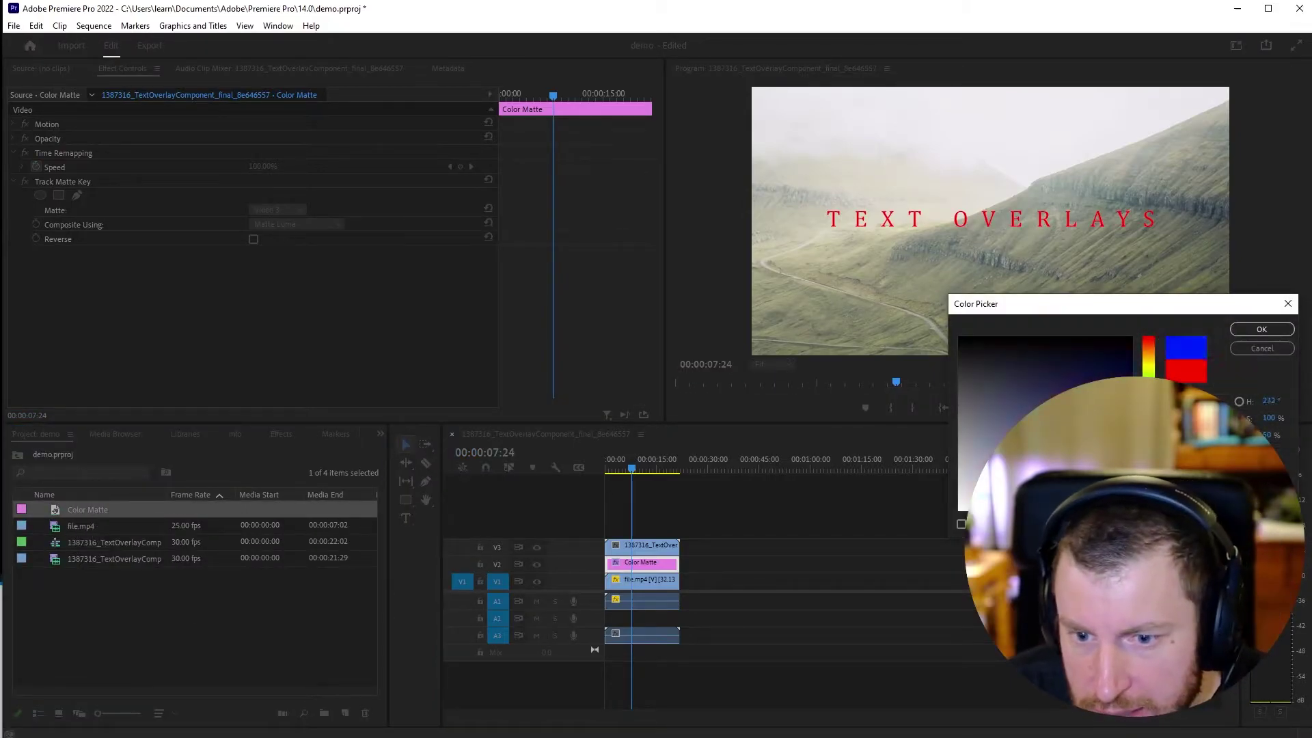
click(1262, 329)
click(96, 511)
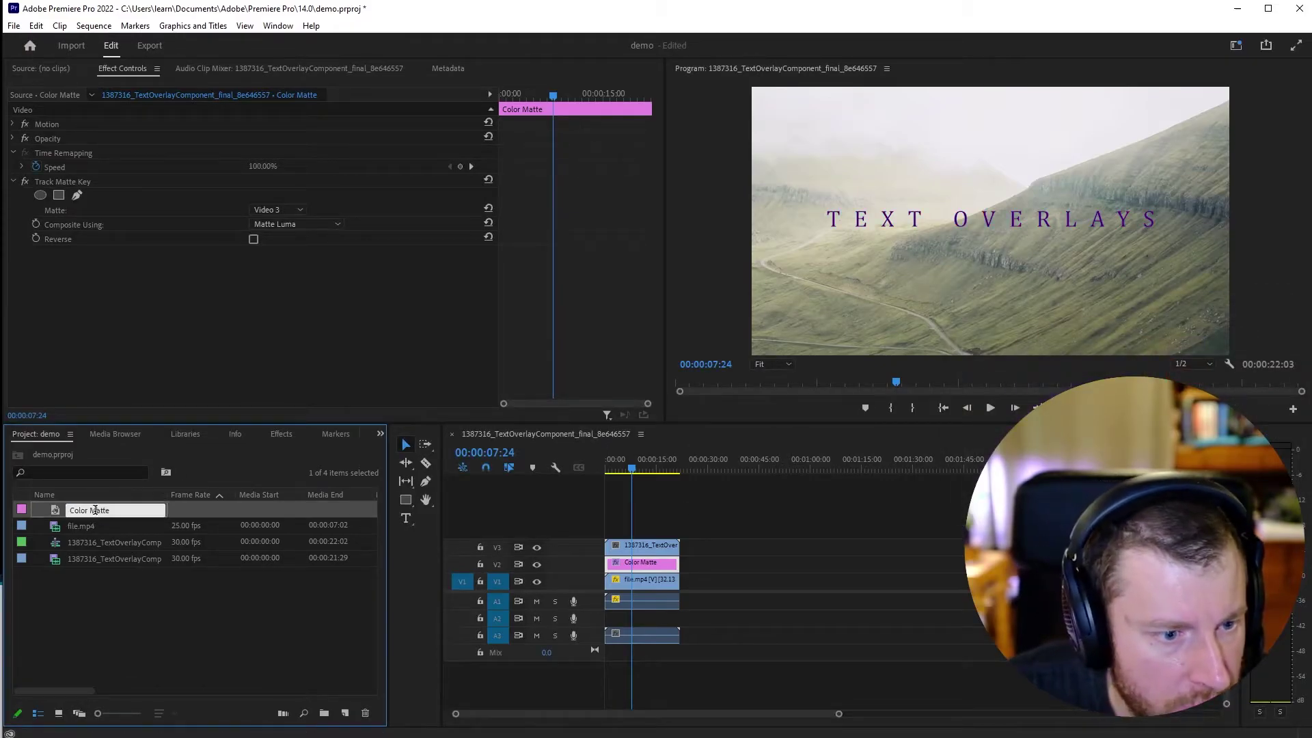
click(192, 517)
- Recolor the Color Matte white and scrub the sequence to 00:00:04:18 to check the titles
double_click(142, 517)
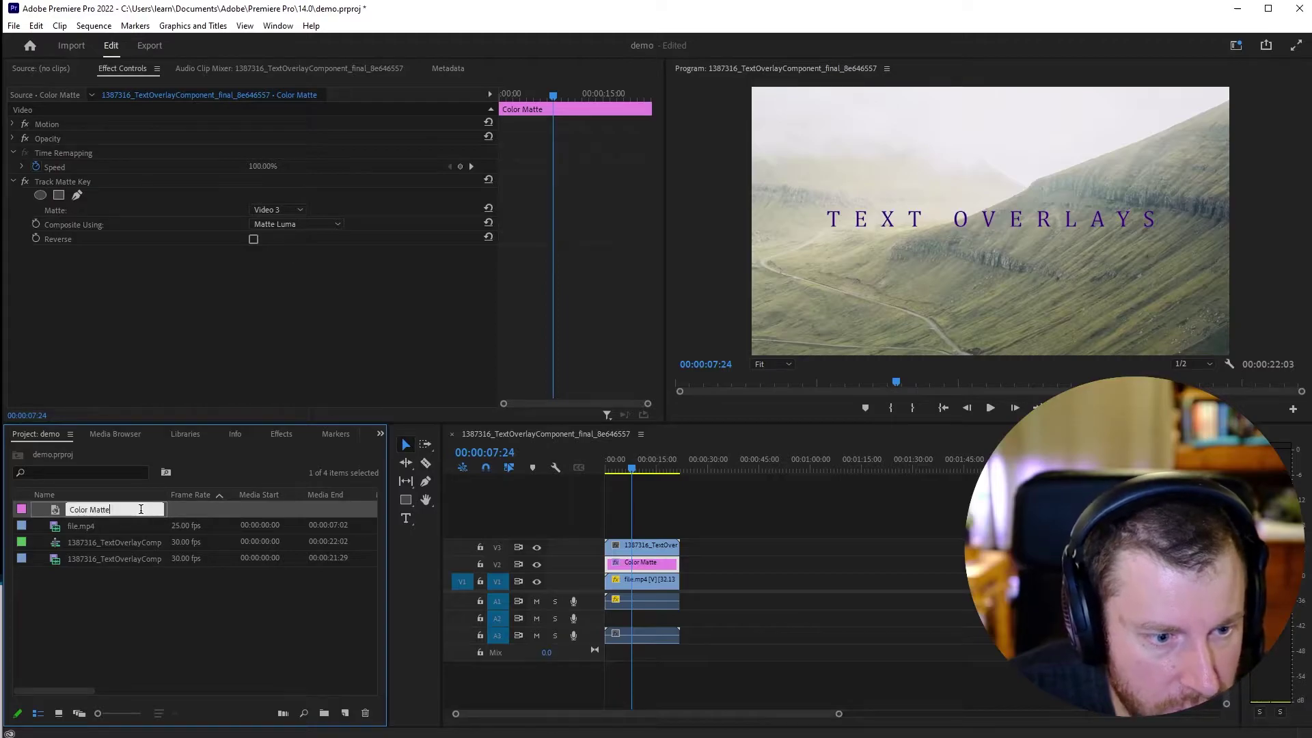
click(1149, 391)
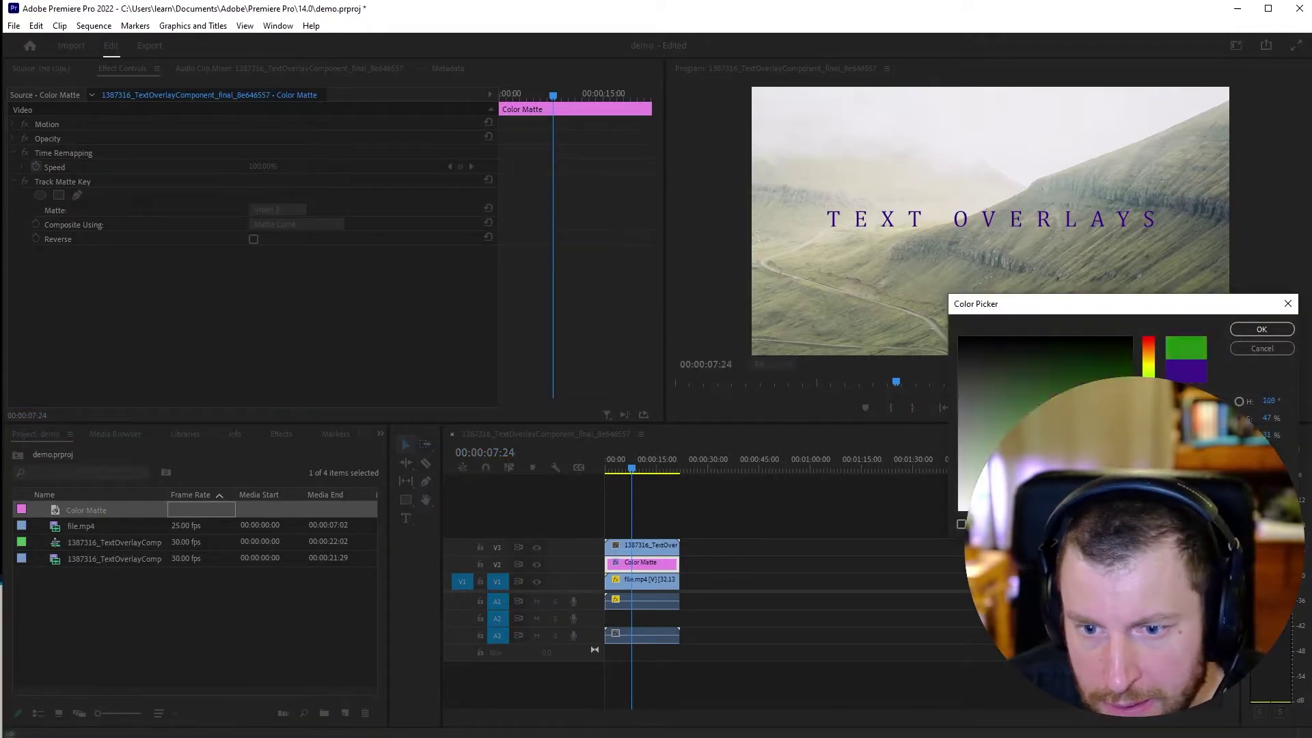
click(959, 509)
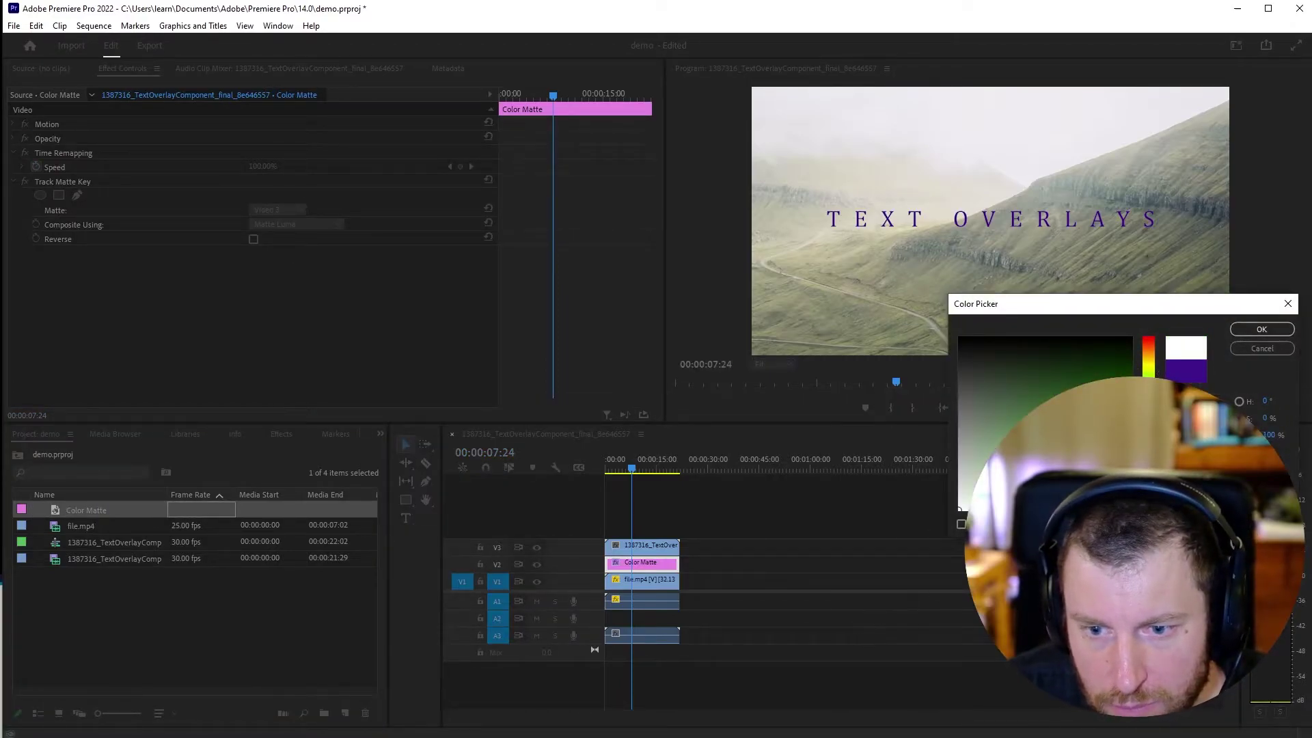
click(1262, 331)
click(608, 469)
mouse_move(608, 470)
mouse_down()
mouse_move(634, 477)
mouse_move(622, 478)
mouse_up()
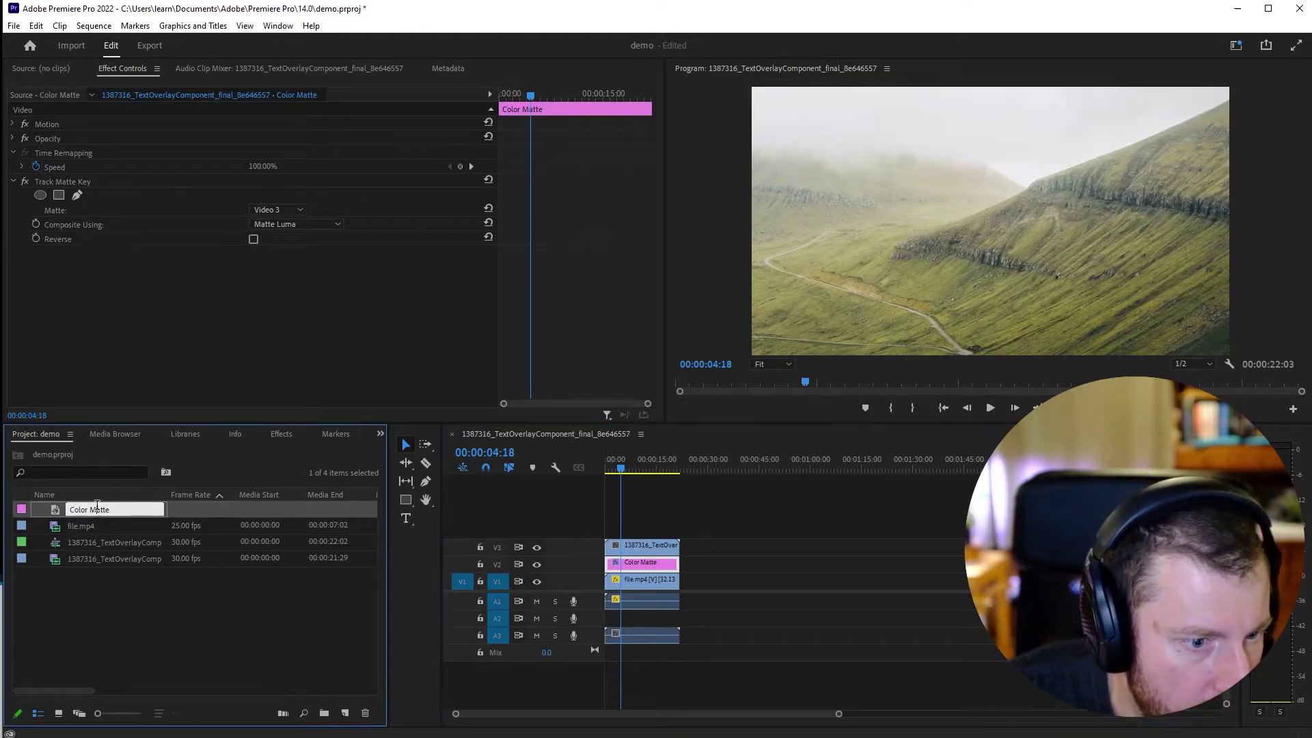
- Recolor the Color Matte black and play the sequence briefly to check the keyed titles over the footage
double_click(183, 509)
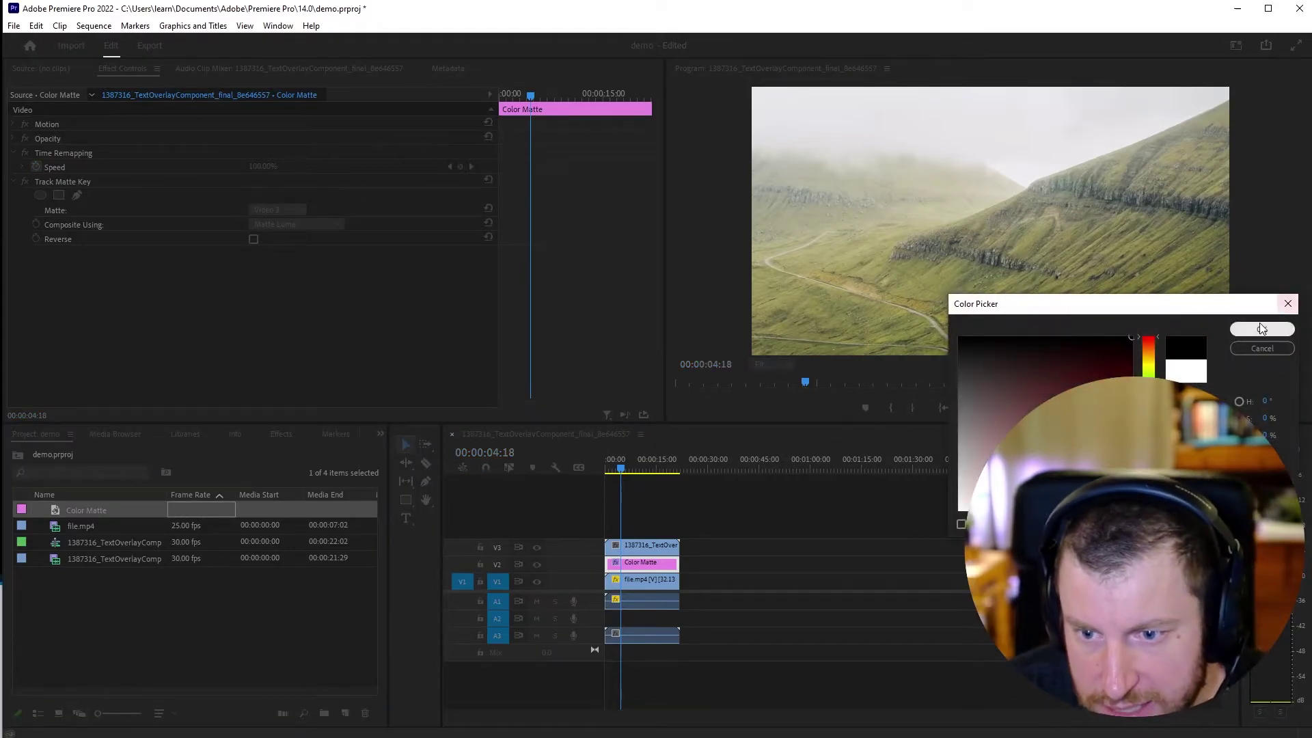
click(1288, 303)
drag(619, 469, 607, 469)
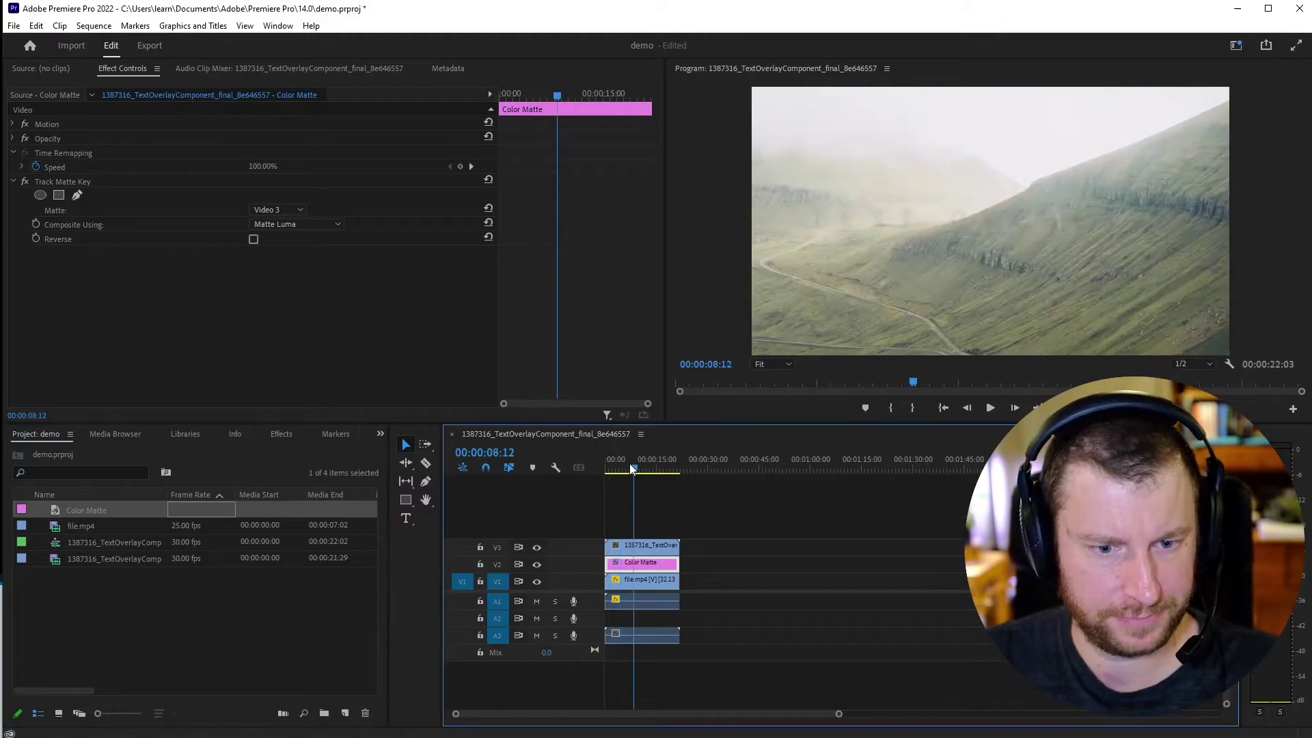
key(space)
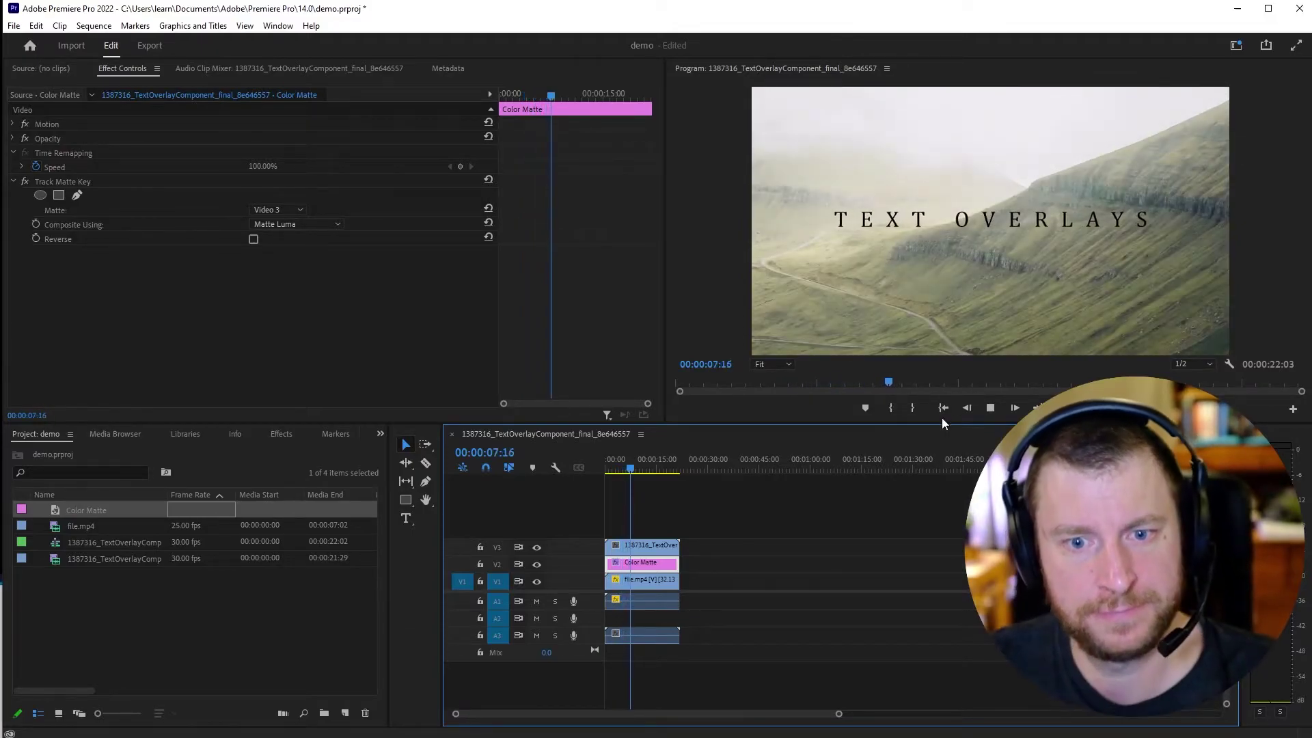
key(space)
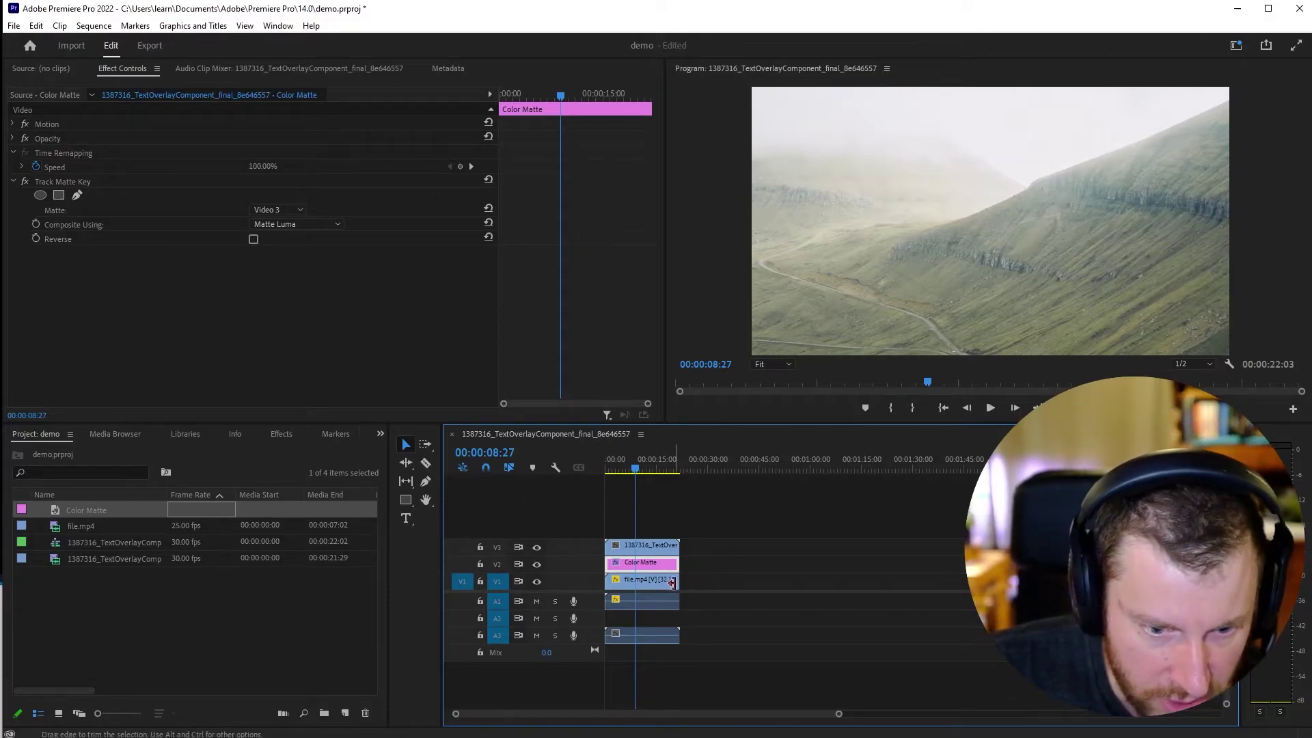
- Switch to After Effects and create a composition from the TextOverlayComponent text video
click(117, 544)
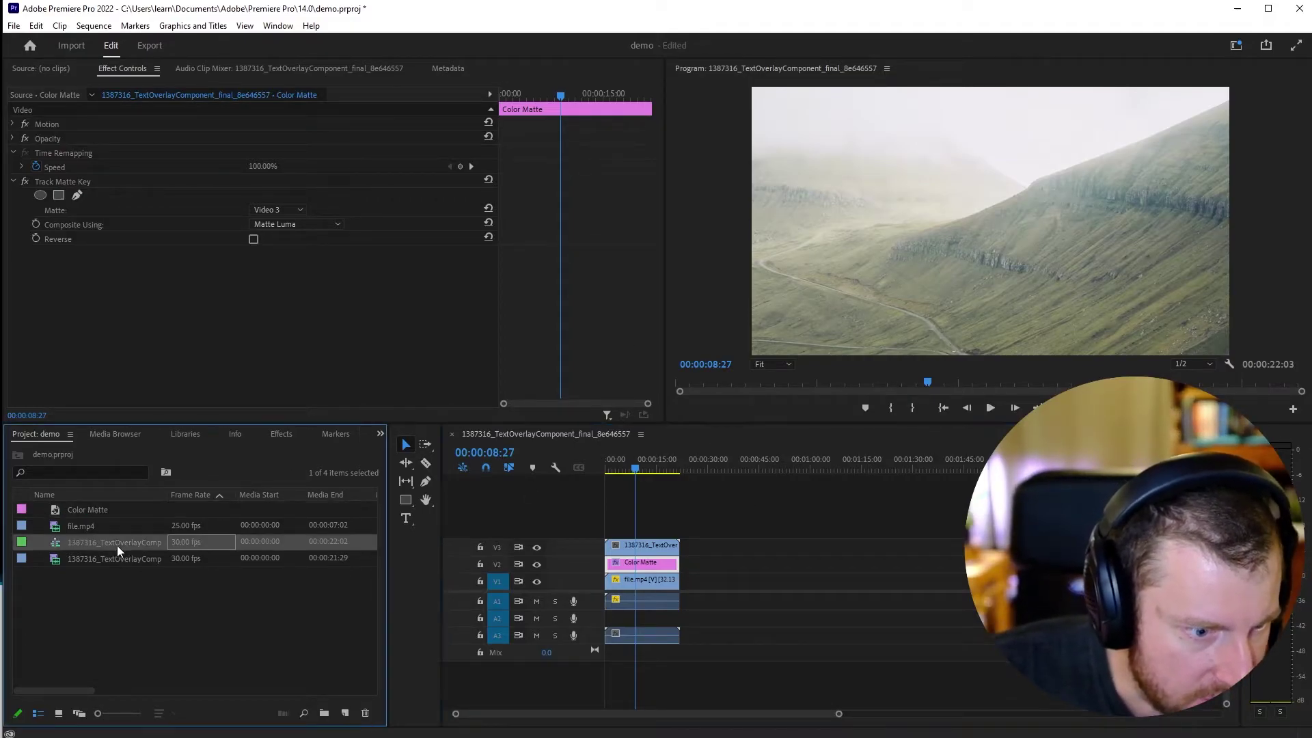
click(109, 558)
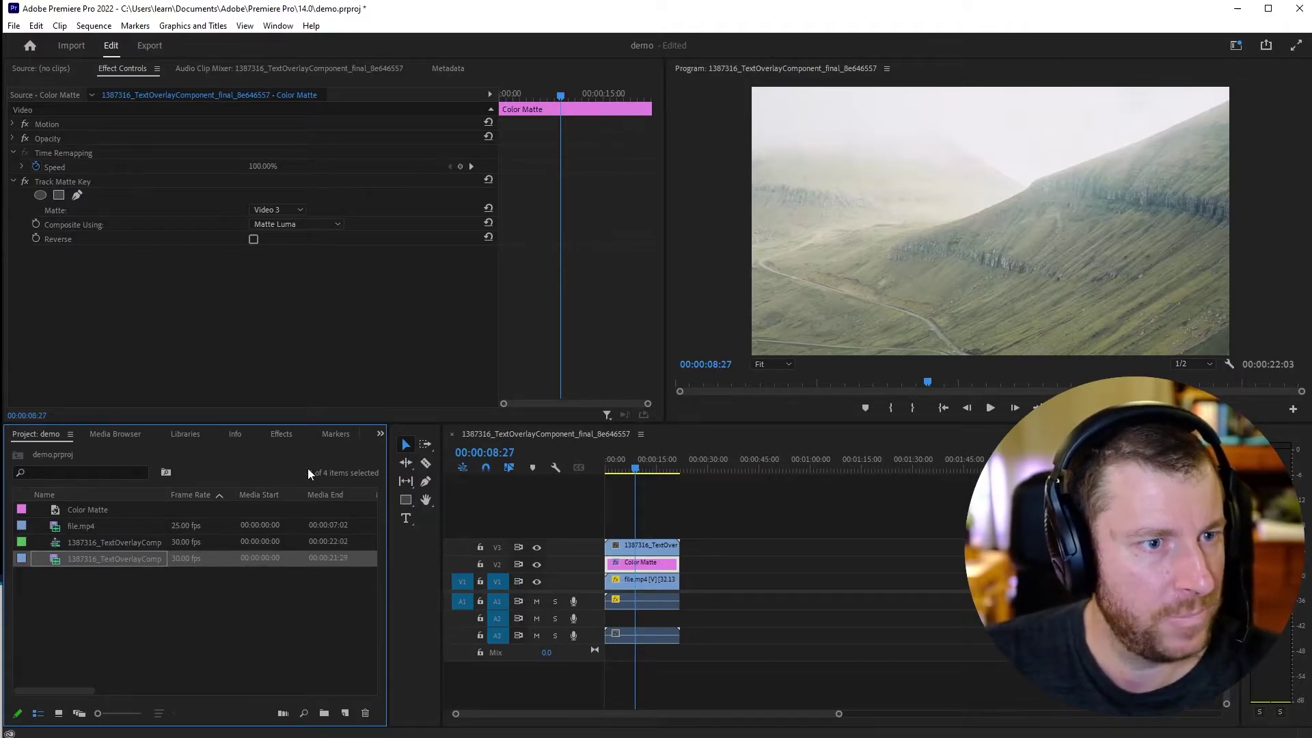
key(alt+Tab)
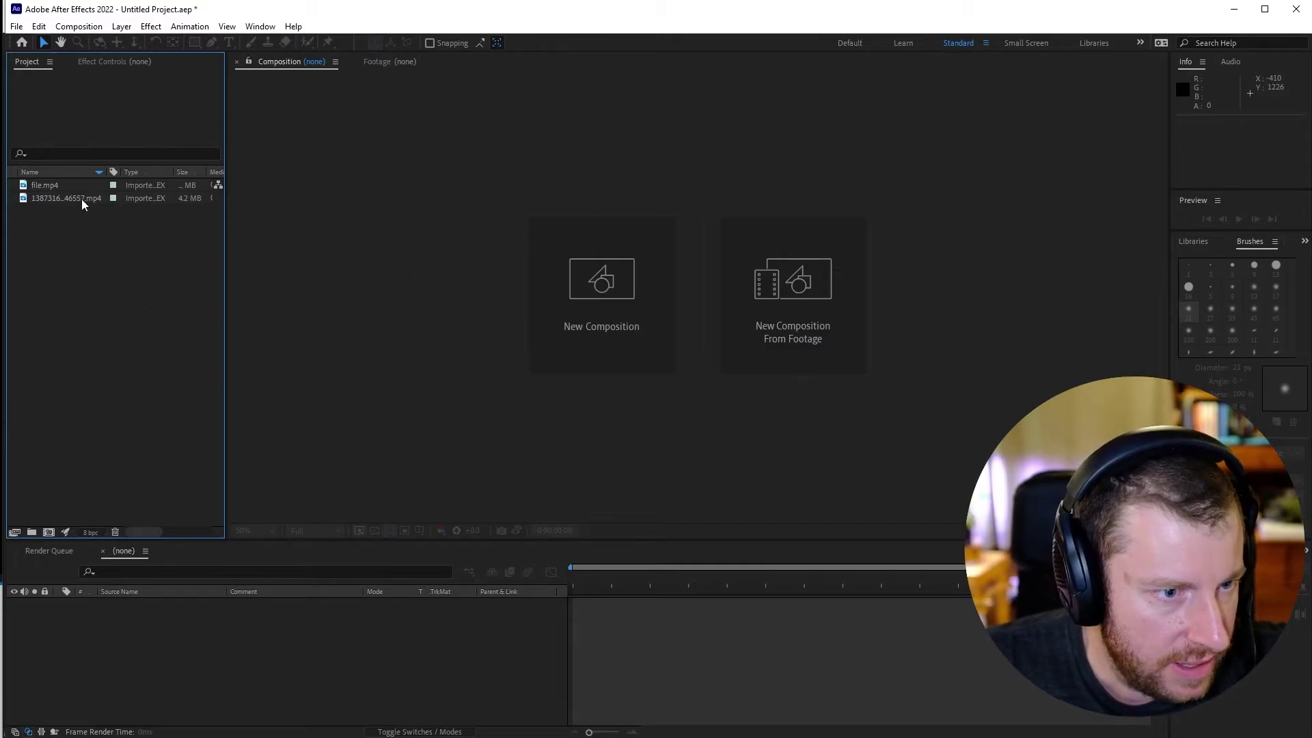
click(58, 186)
click(65, 198)
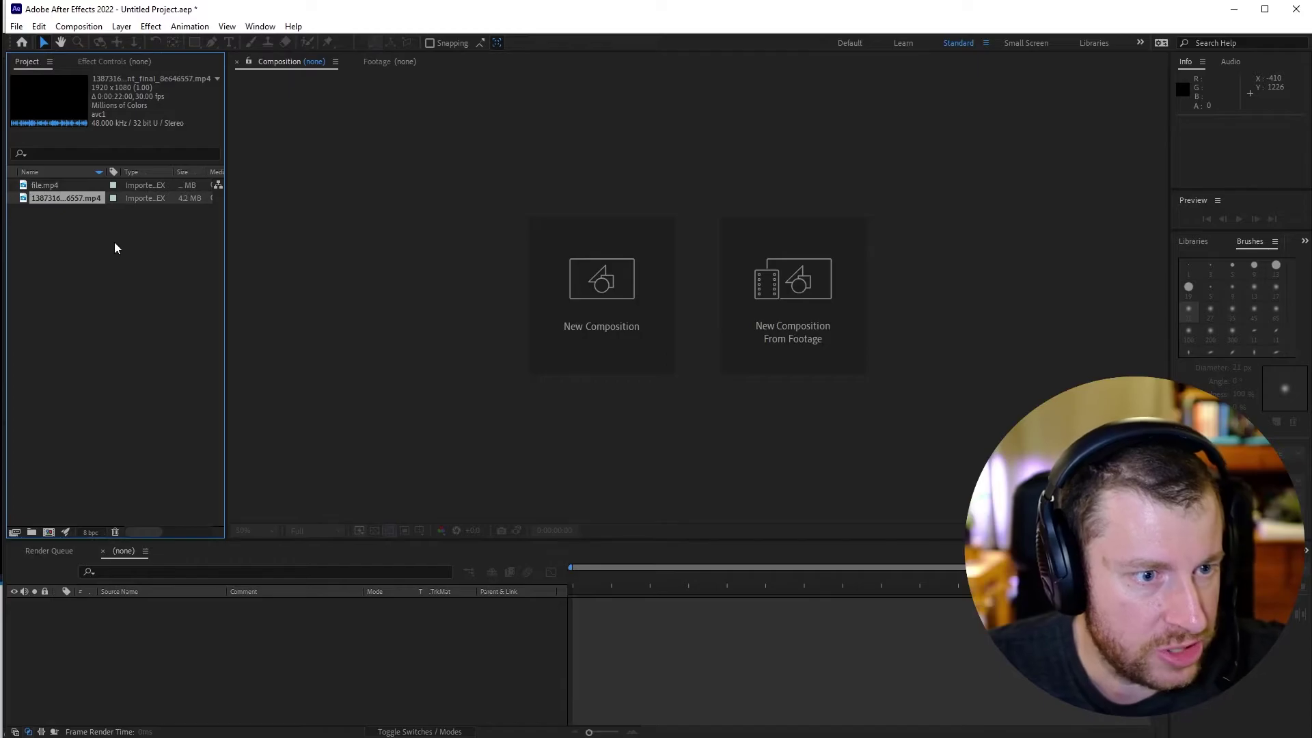
drag(57, 199, 49, 532)
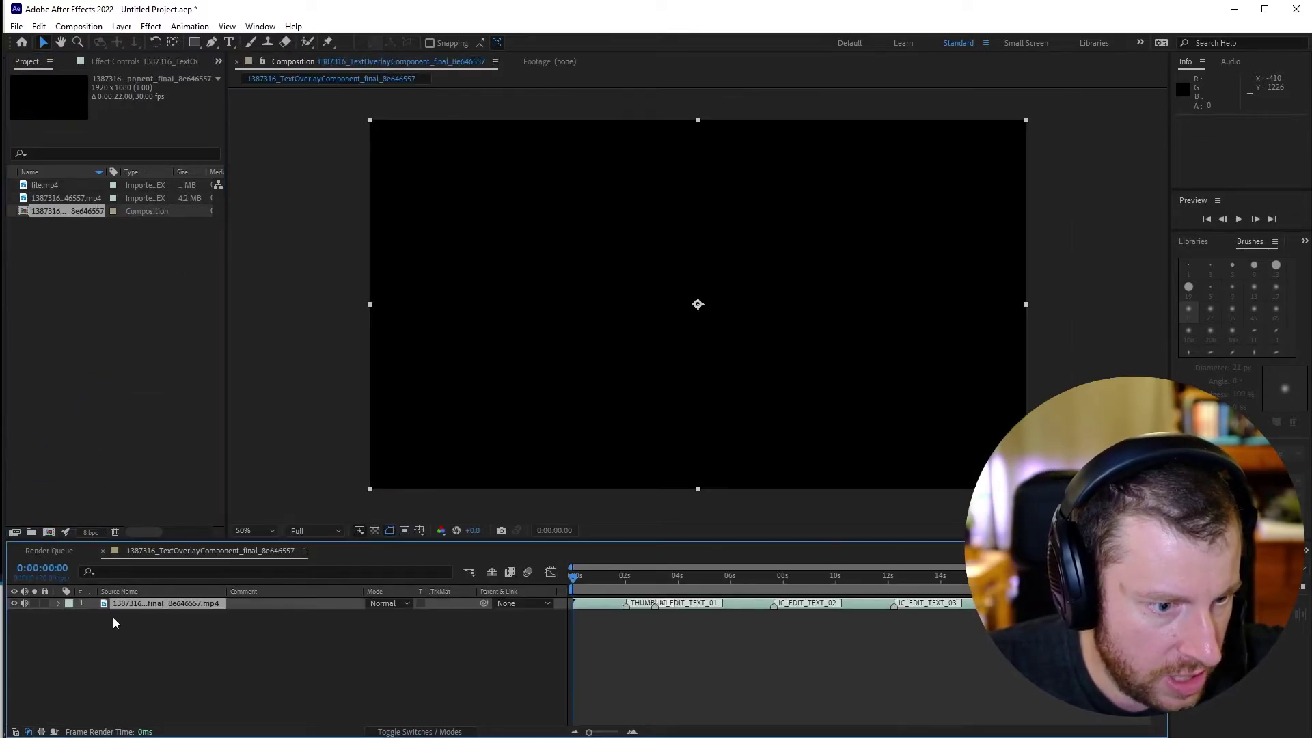
- Add the file.mp4 background footage to the composition above the text video and move the playhead to 0:00:03:19
drag(41, 185, 131, 607)
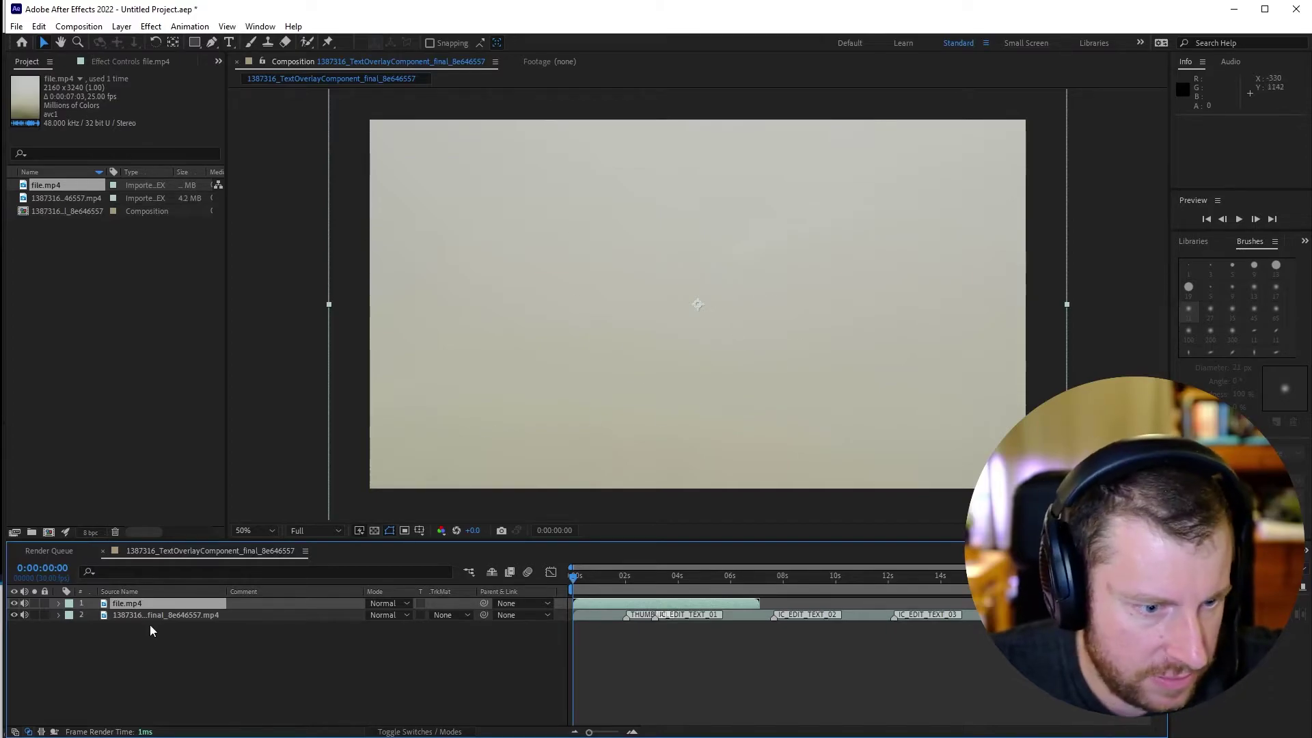
click(121, 613)
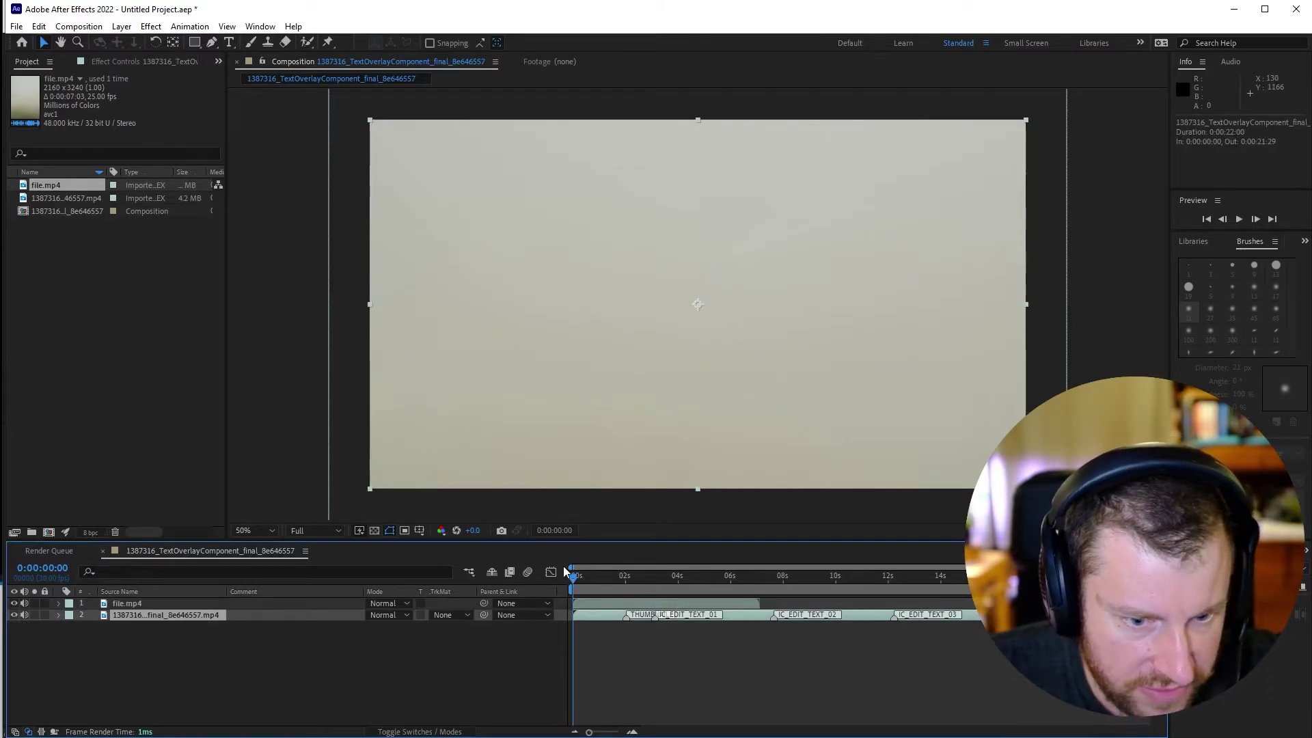
drag(571, 586, 669, 577)
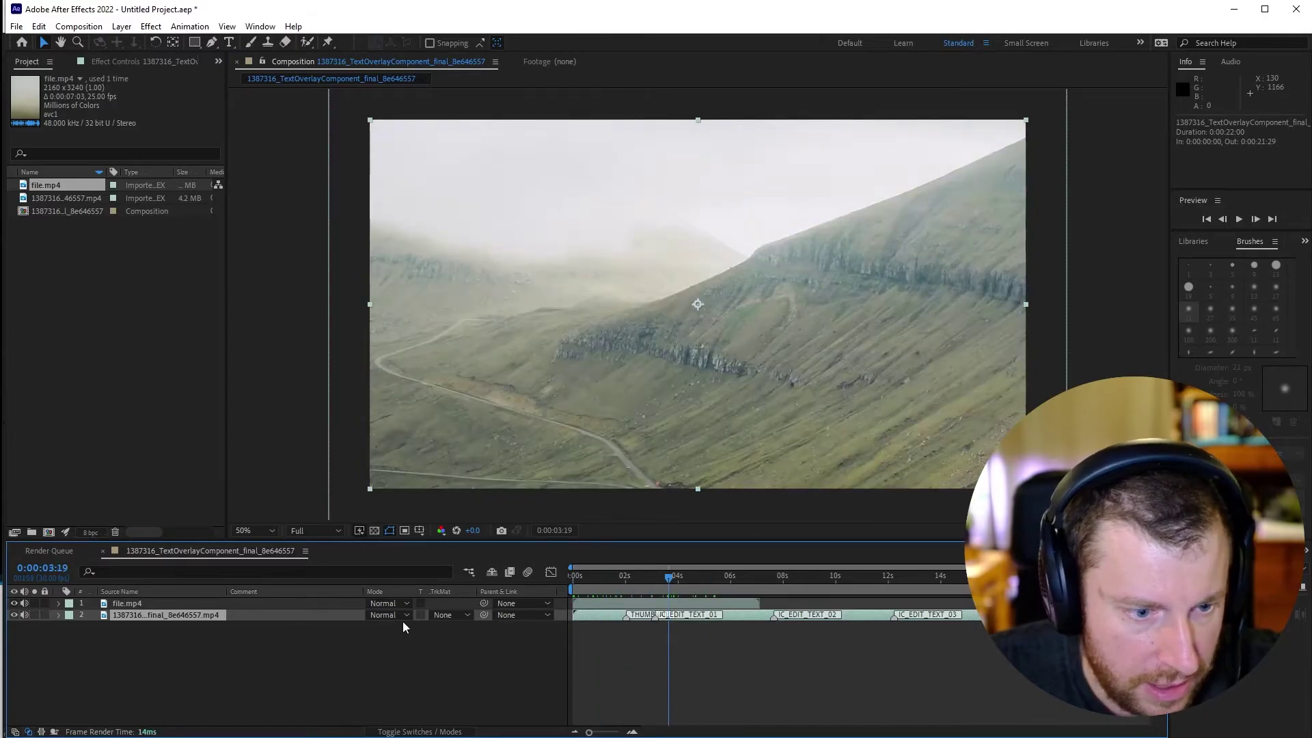
- Time-stretch the file.mp4 layer to a new duration of 0:00:22:04 and scrub through the timeline to check its length
right_click(132, 604)
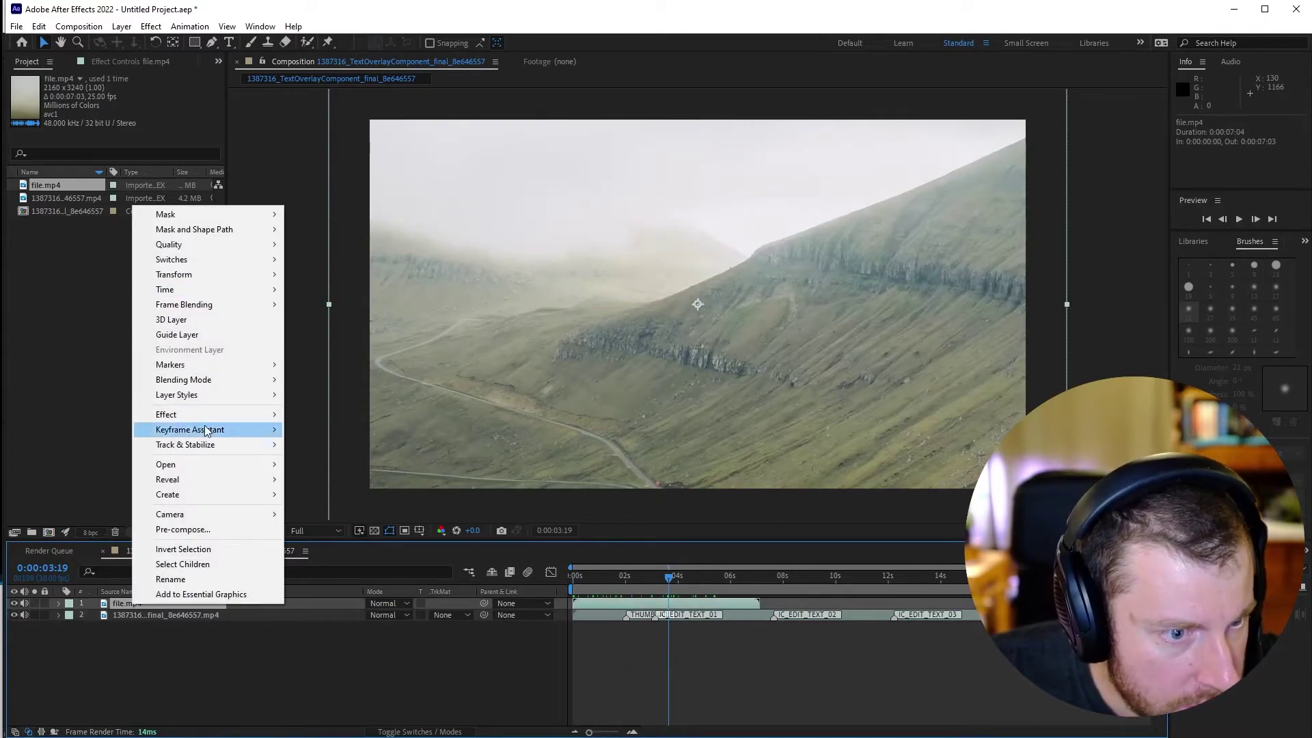
mouse_move(205, 289)
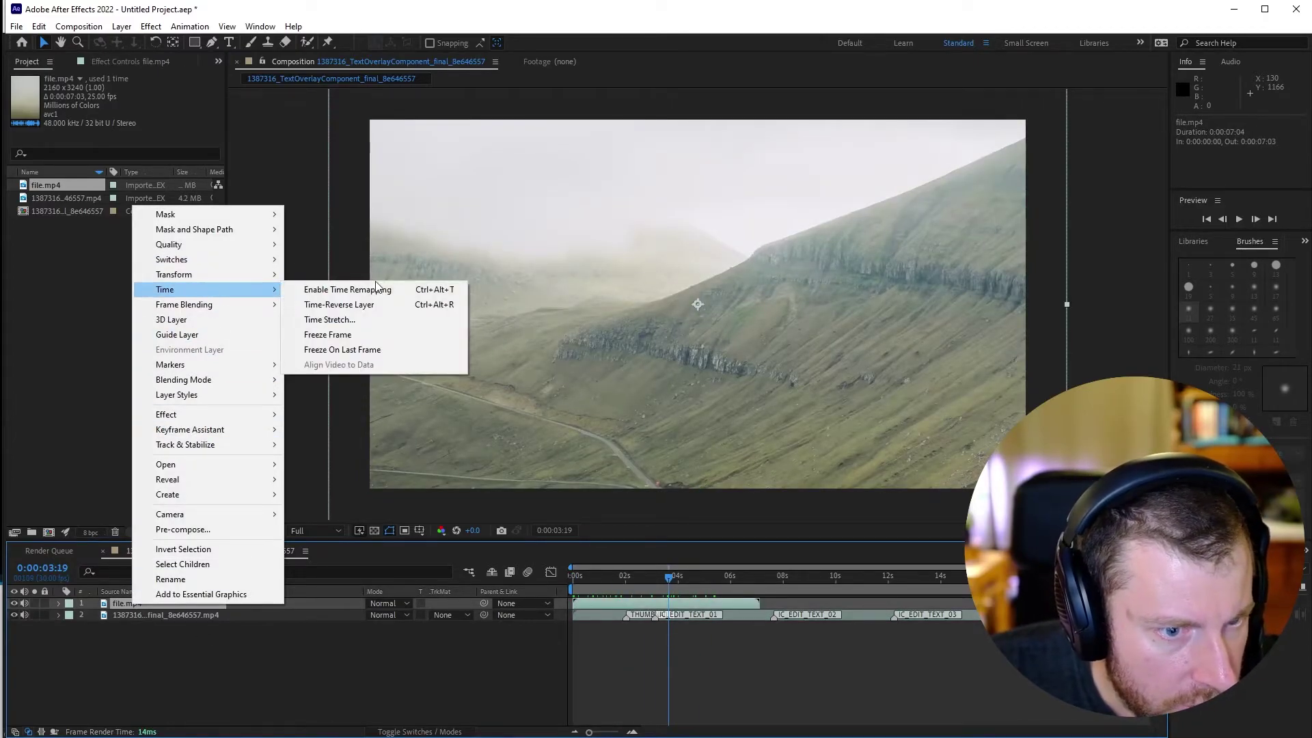
click(370, 320)
click(1169, 328)
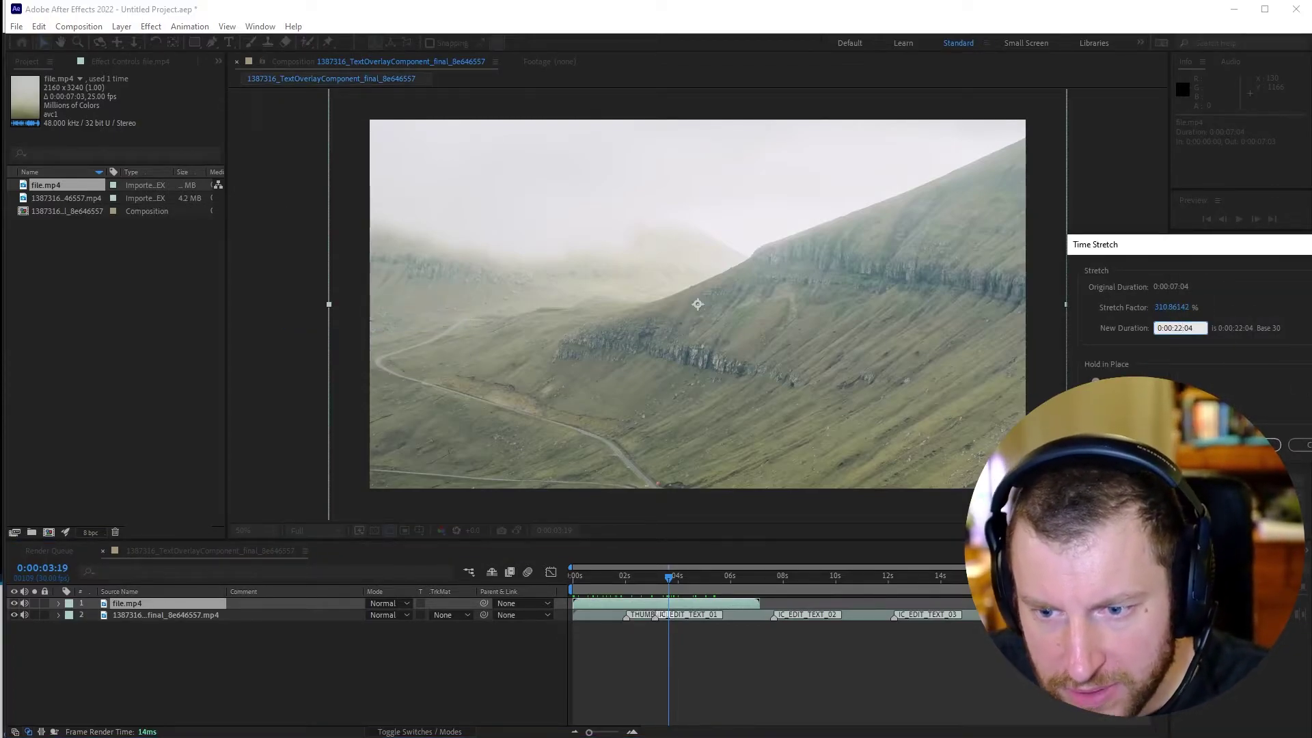
text(22)
key(Return)
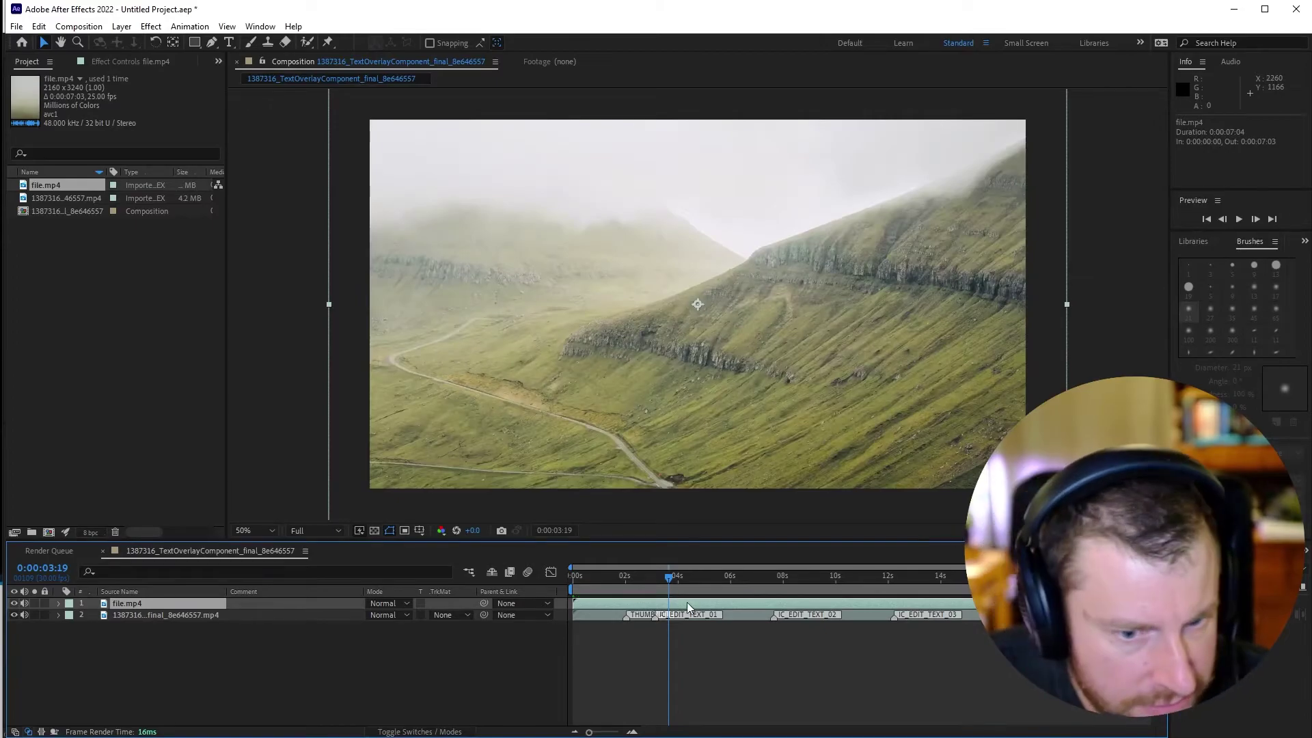
drag(673, 583, 1098, 598)
- Place the text video layer above file.mp4 and scrub from the composition's start to 0:00:10:02
key(Home)
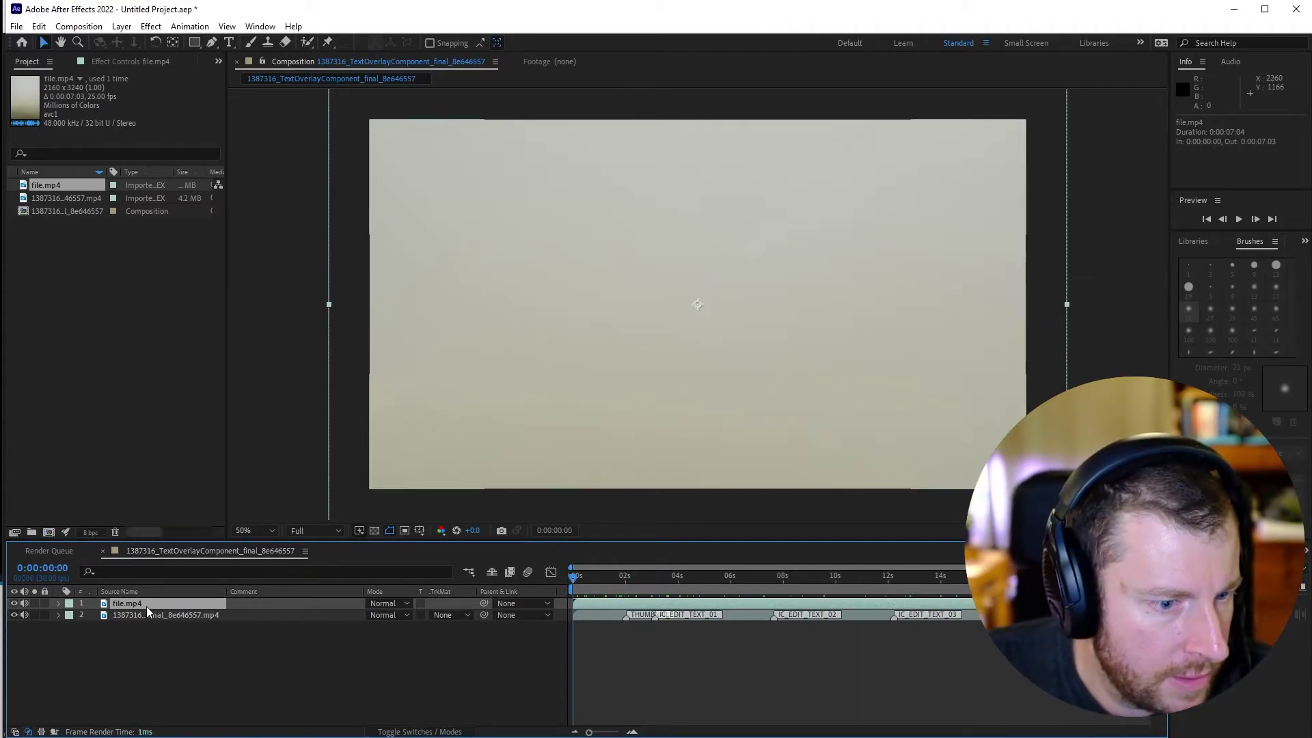
drag(135, 612, 145, 602)
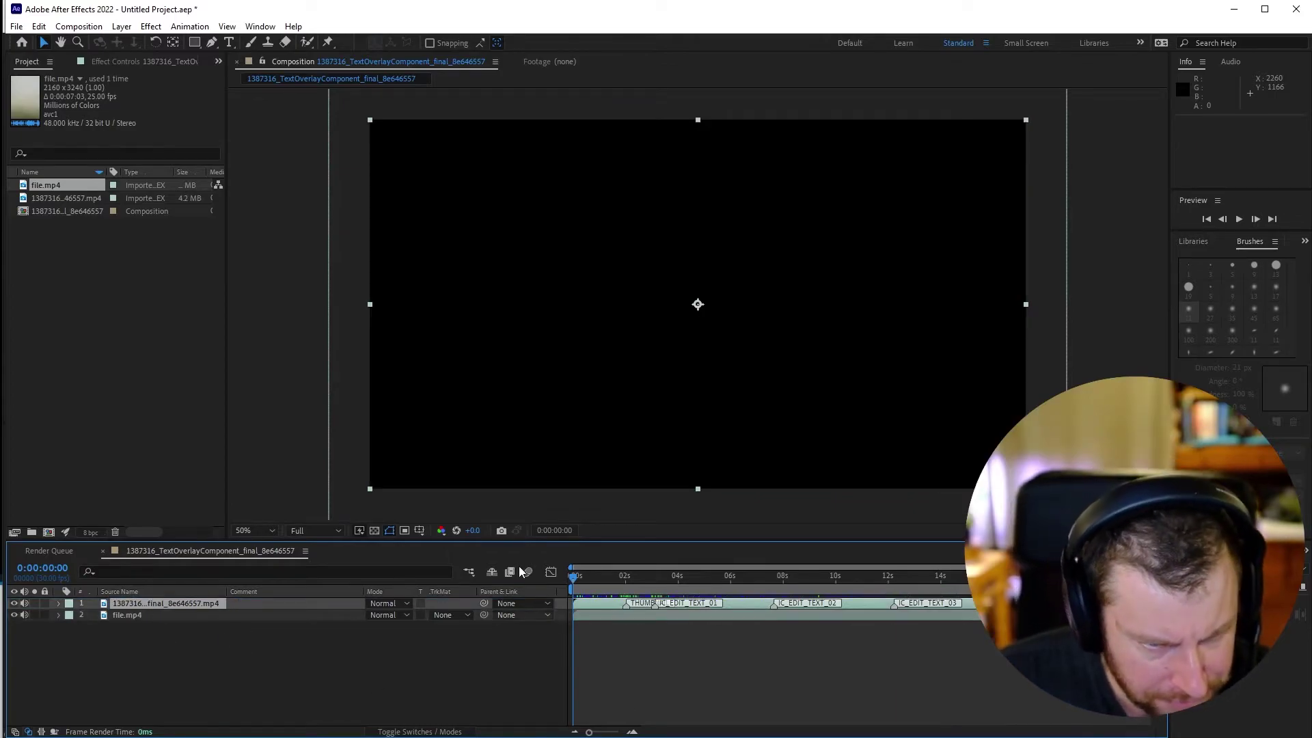
drag(612, 570, 837, 606)
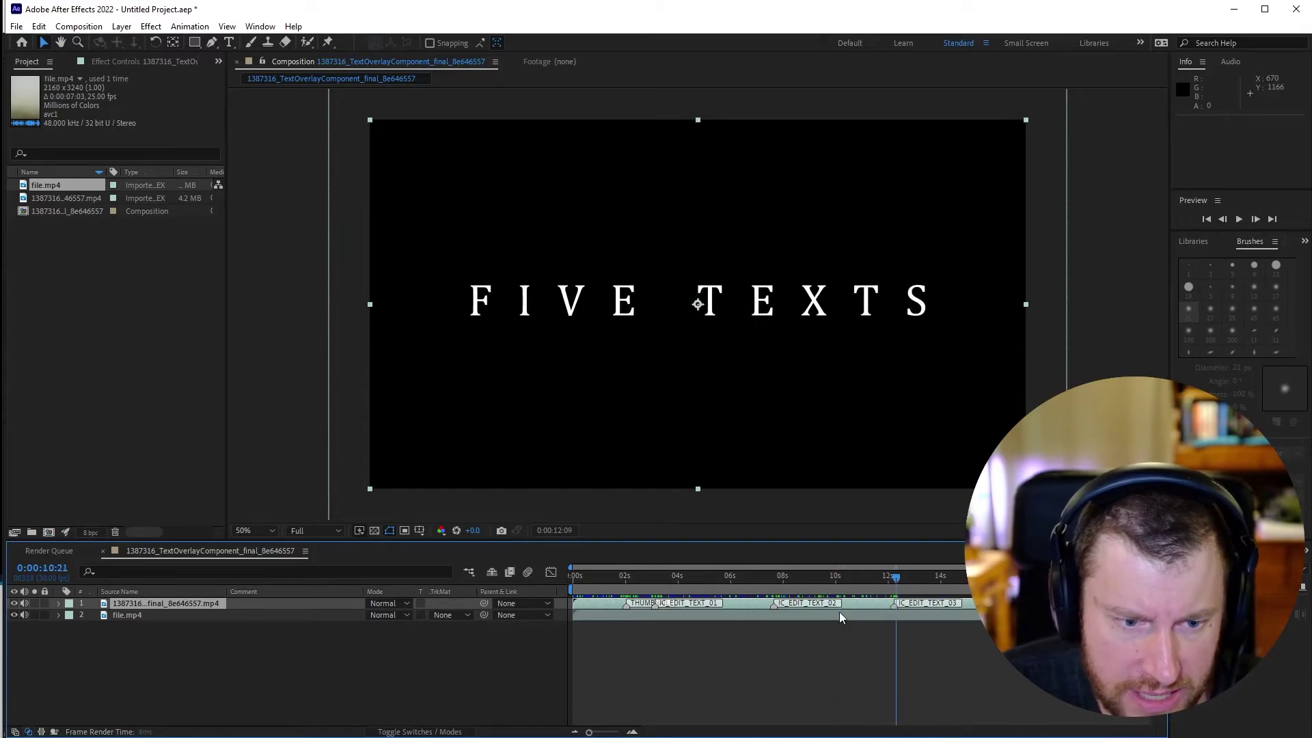
- Try the Add blending mode on the text video layer, check it at 0:00:04:21, and return the mode to Normal
click(390, 608)
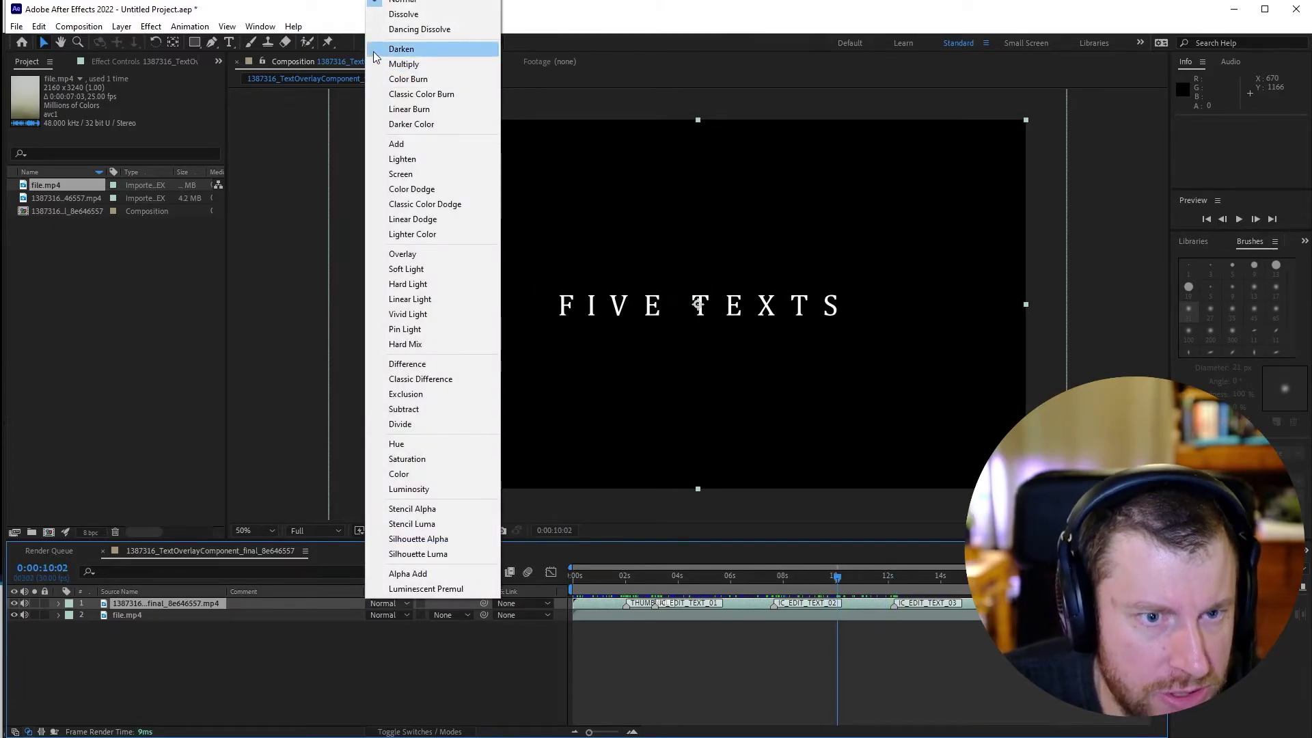
click(417, 146)
mouse_move(694, 589)
mouse_down()
mouse_move(574, 578)
mouse_move(673, 577)
mouse_move(695, 538)
mouse_move(717, 567)
mouse_move(733, 563)
mouse_move(676, 568)
mouse_move(692, 576)
mouse_move(839, 605)
mouse_move(695, 587)
mouse_up()
click(387, 603)
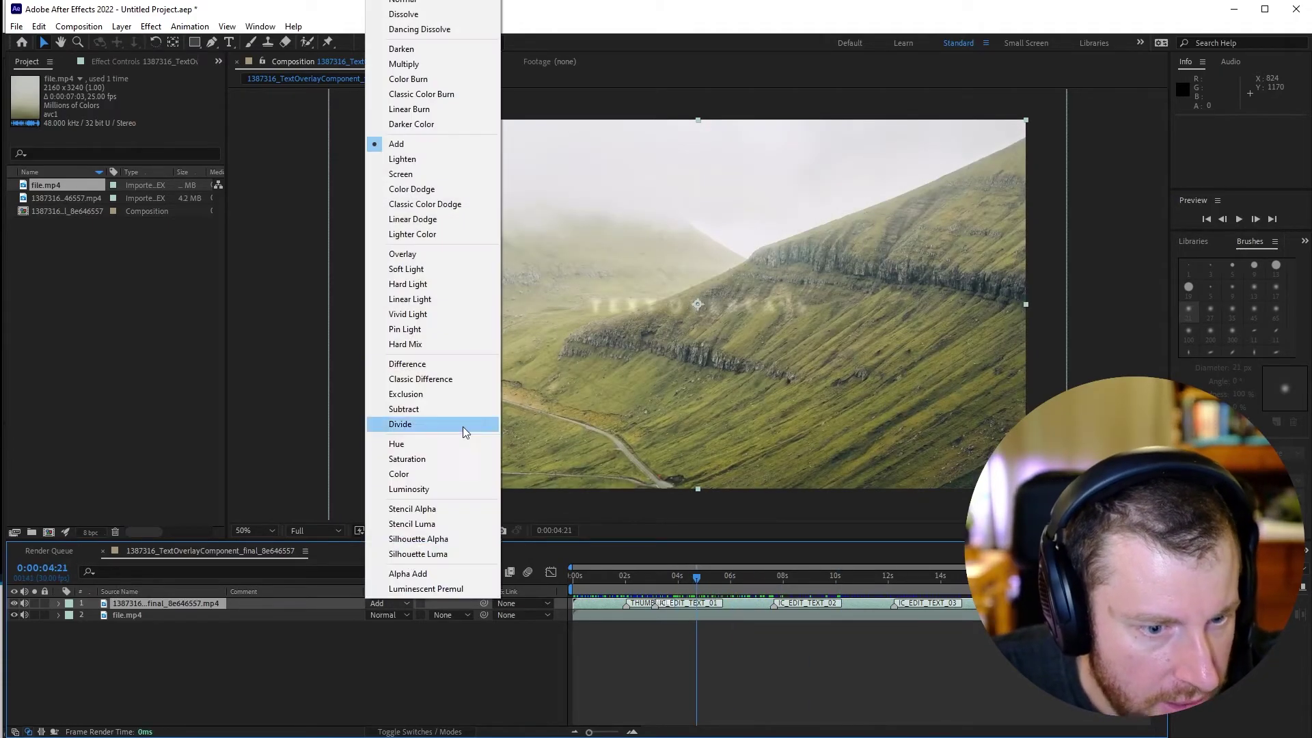
click(402, 3)
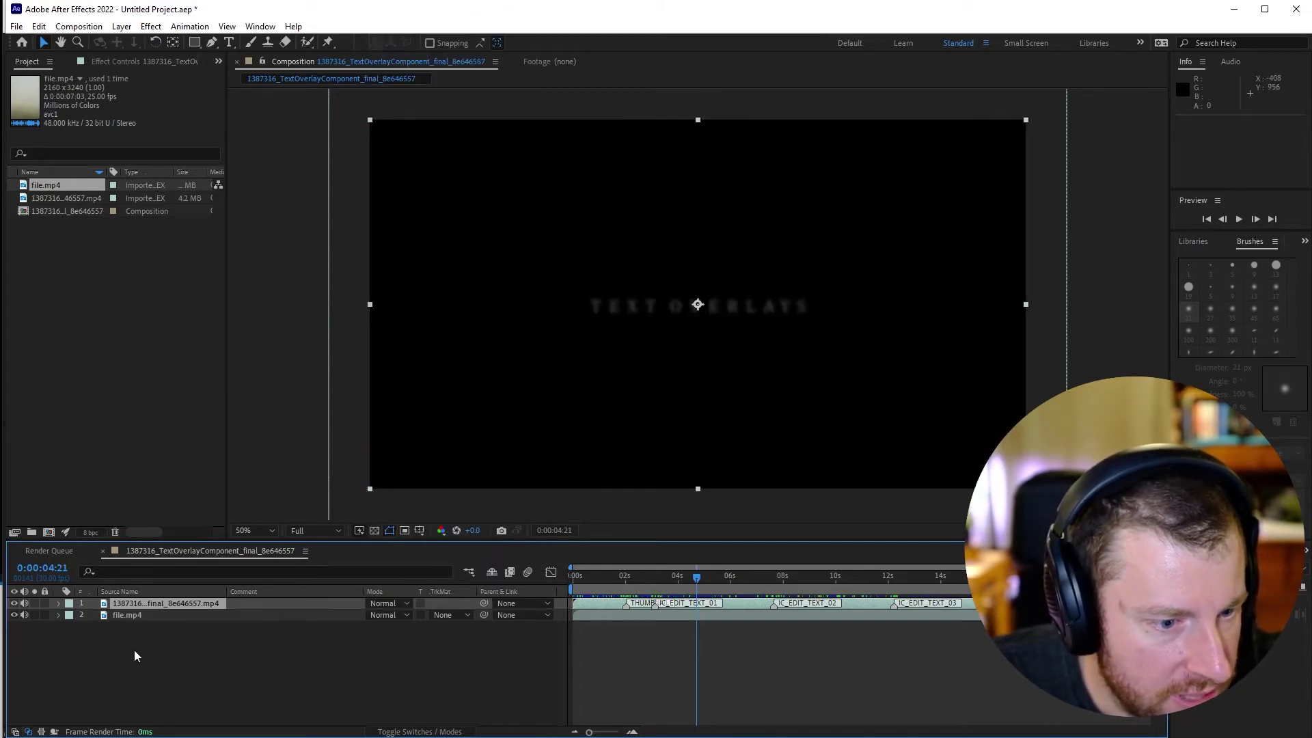
- Create a blue 1920 x 1080 px solid and place it between the text video and file.mp4 layers
right_click(157, 647)
mouse_move(228, 657)
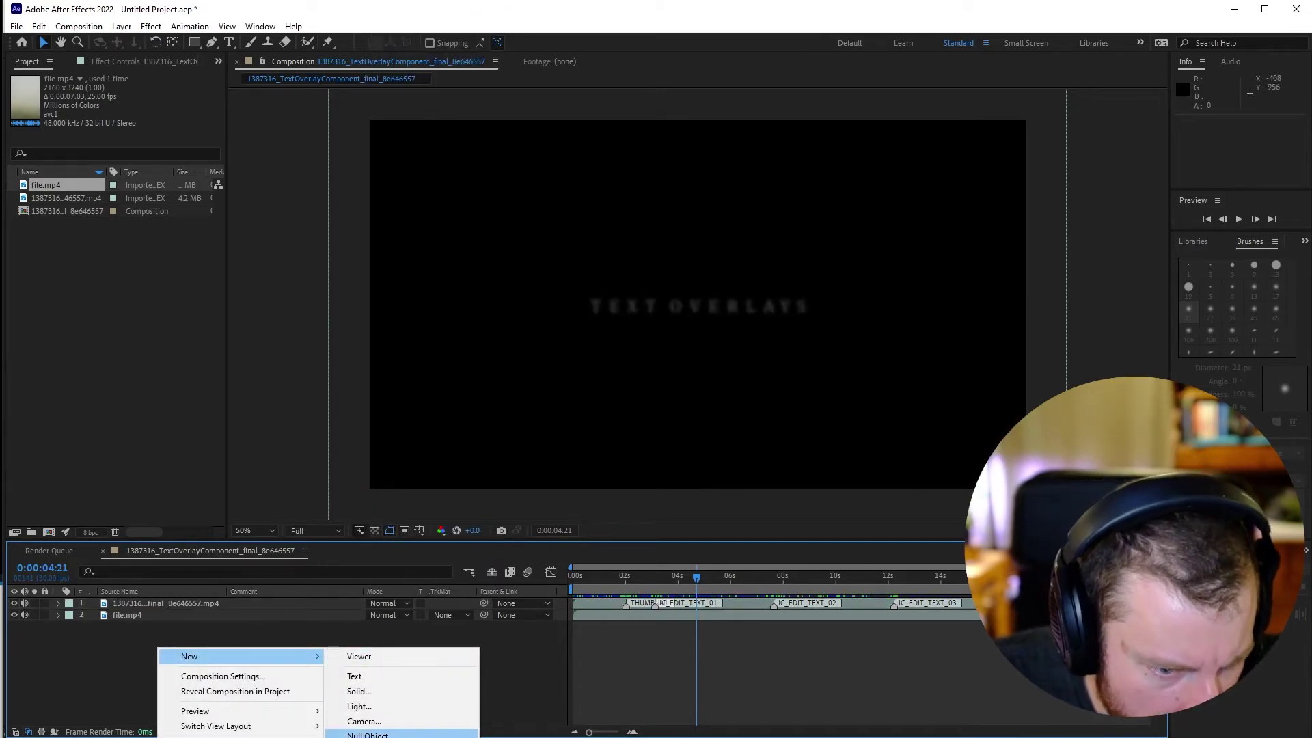
click(413, 689)
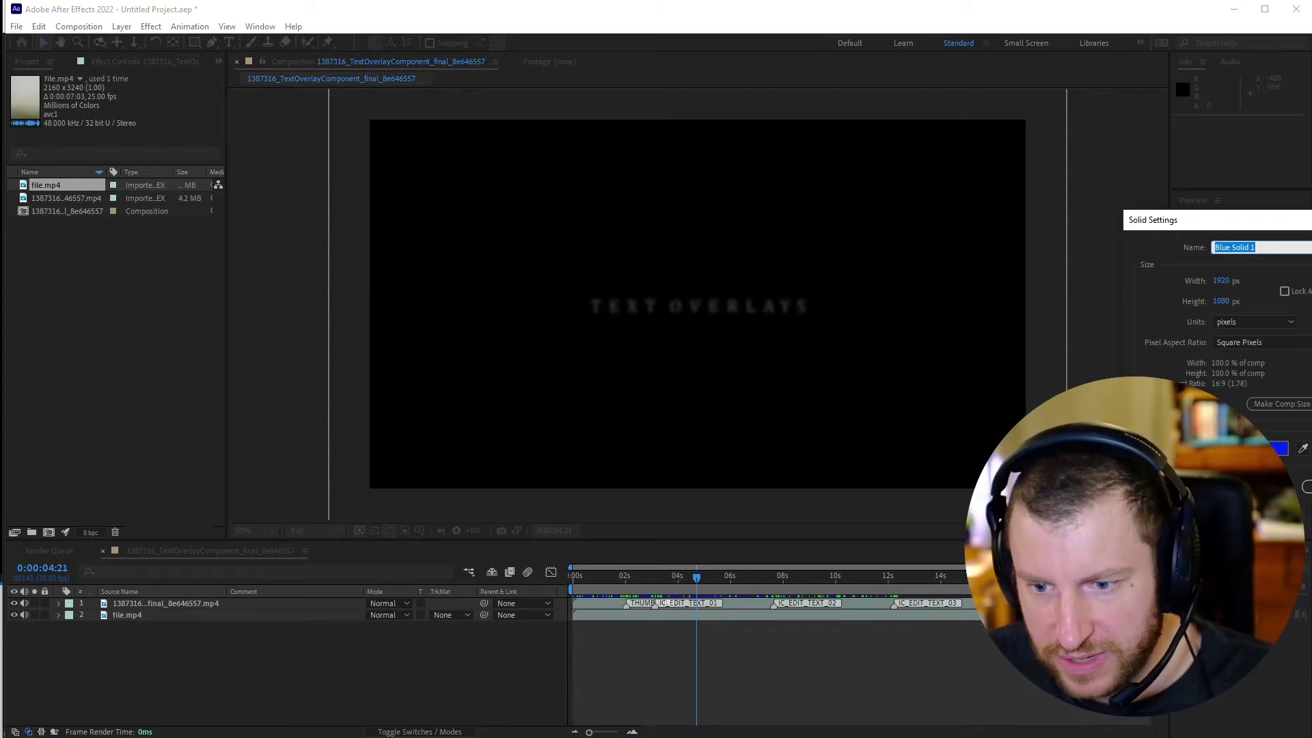
key(Return)
drag(144, 602, 132, 618)
- Set the blue solid's track matte to Luma Matte using the text video layer above it
click(165, 603)
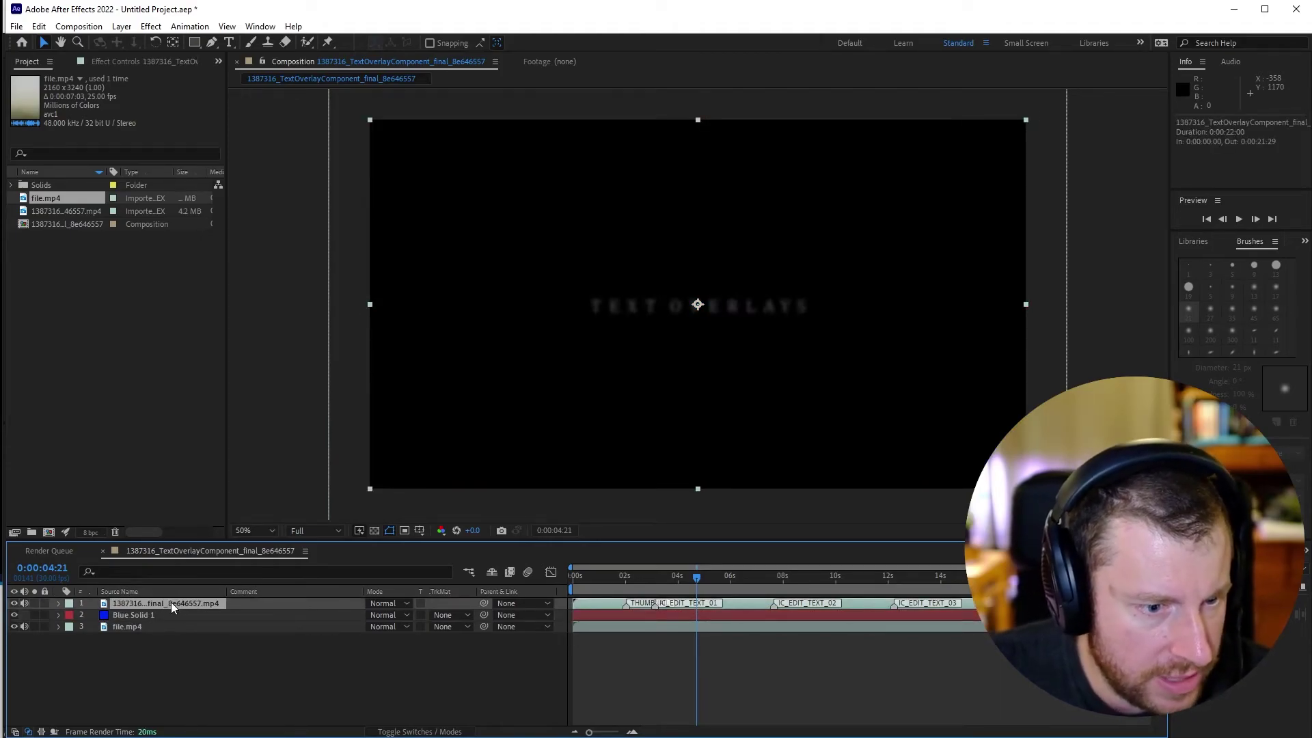
click(449, 618)
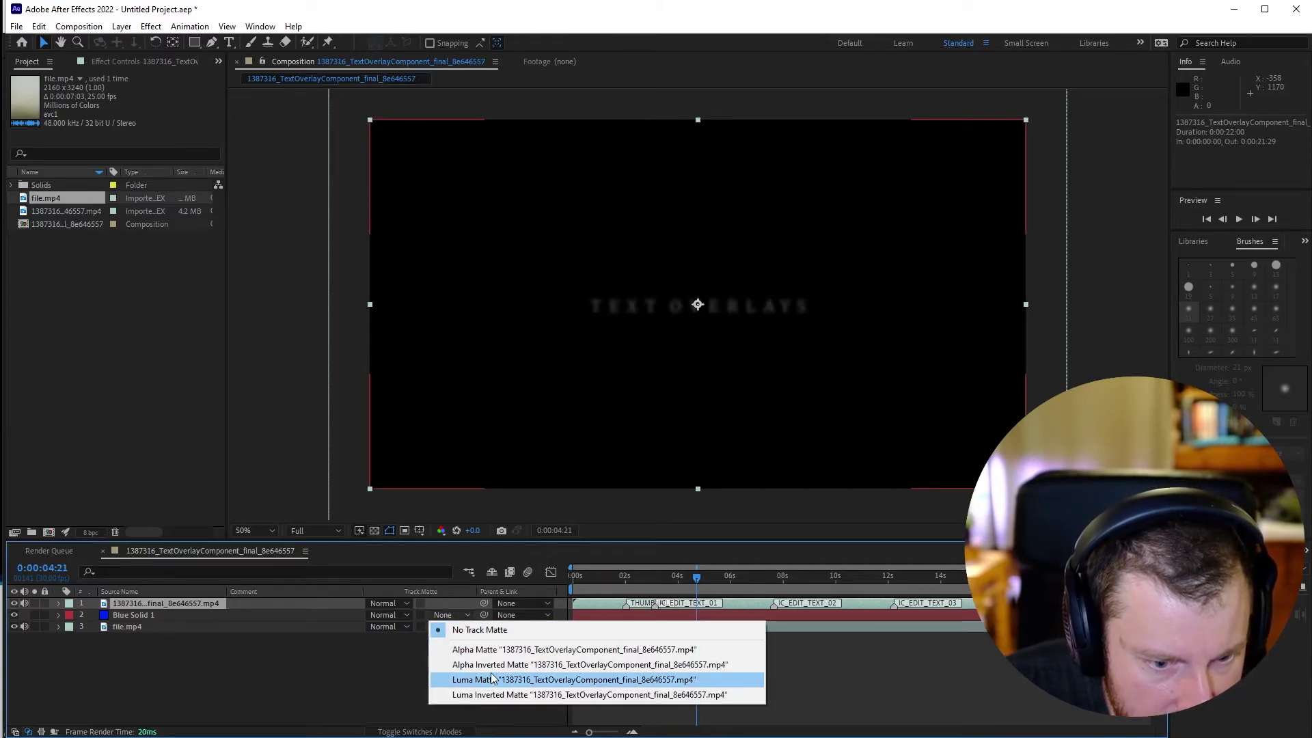
click(538, 680)
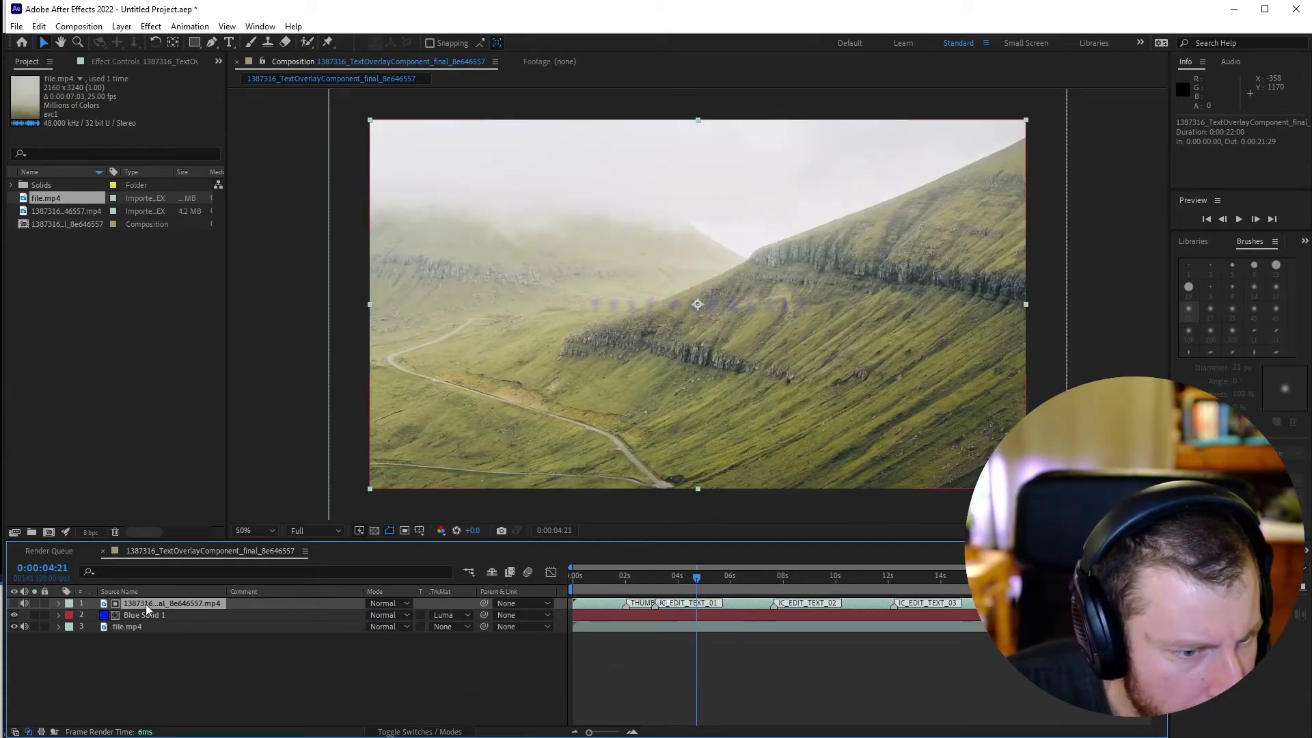
- Show and re-hide the text video layer for comparison, and play a preview of the keyed titles from 0:00:01:06
click(14, 604)
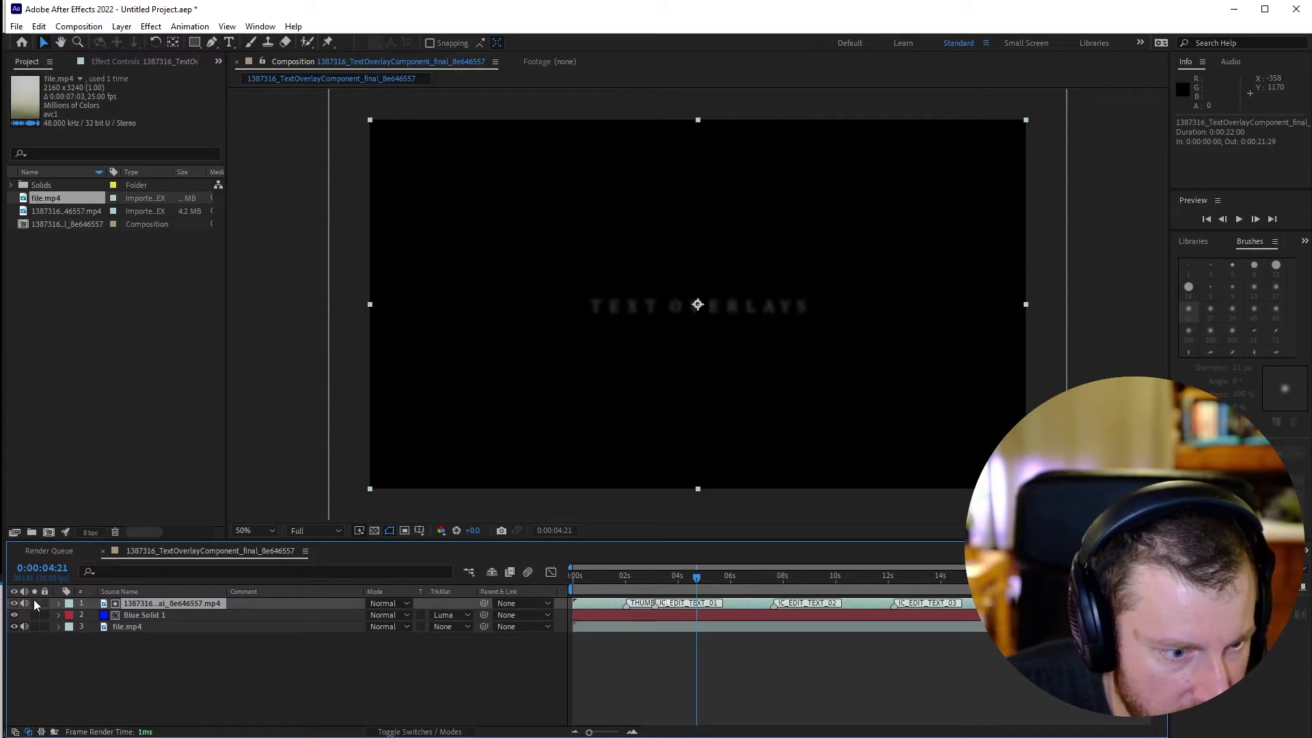
click(14, 604)
drag(706, 590, 589, 589)
key(space)
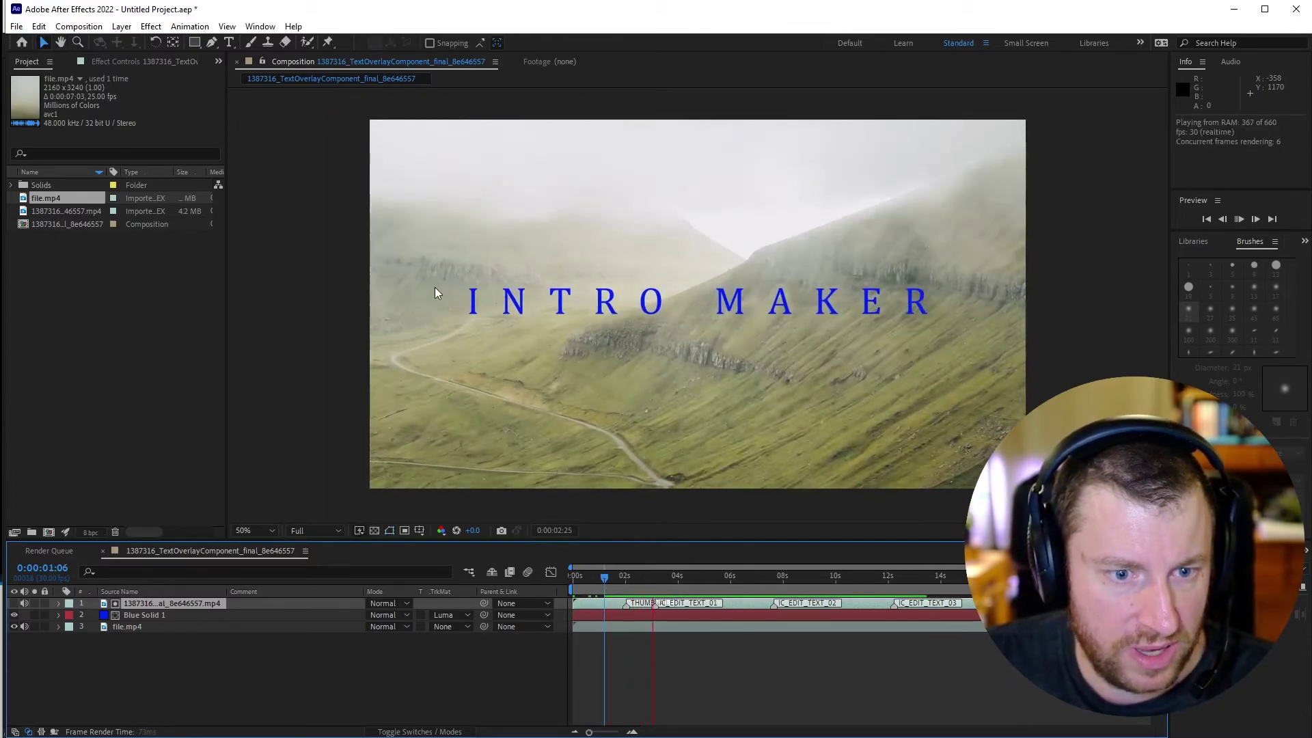
click(140, 616)
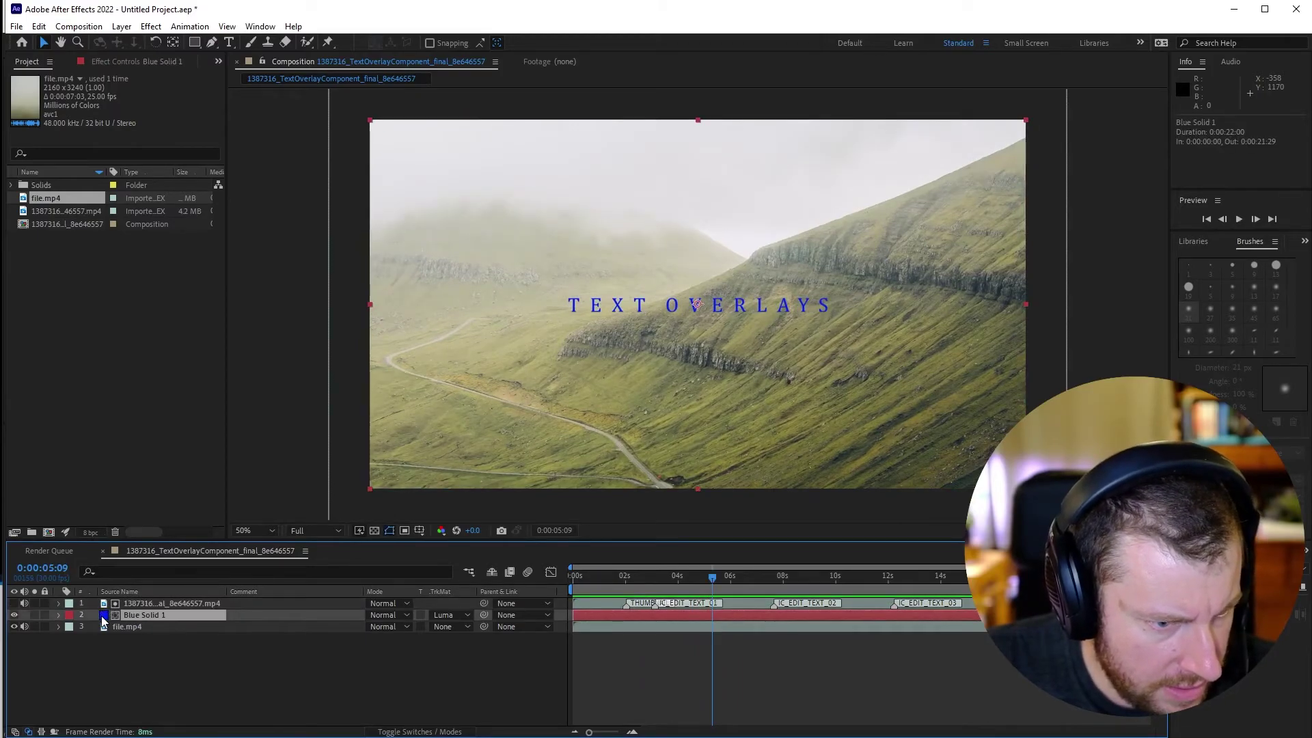
double_click(106, 619)
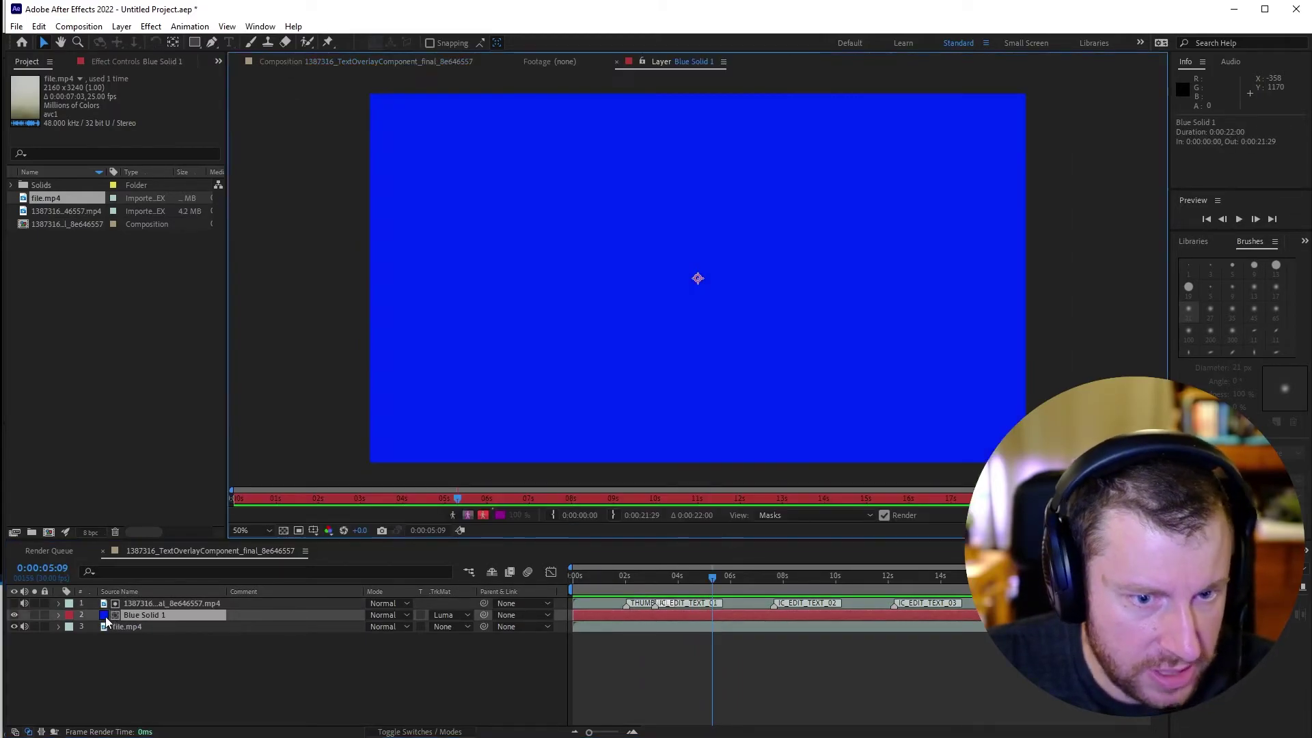
right_click(756, 269)
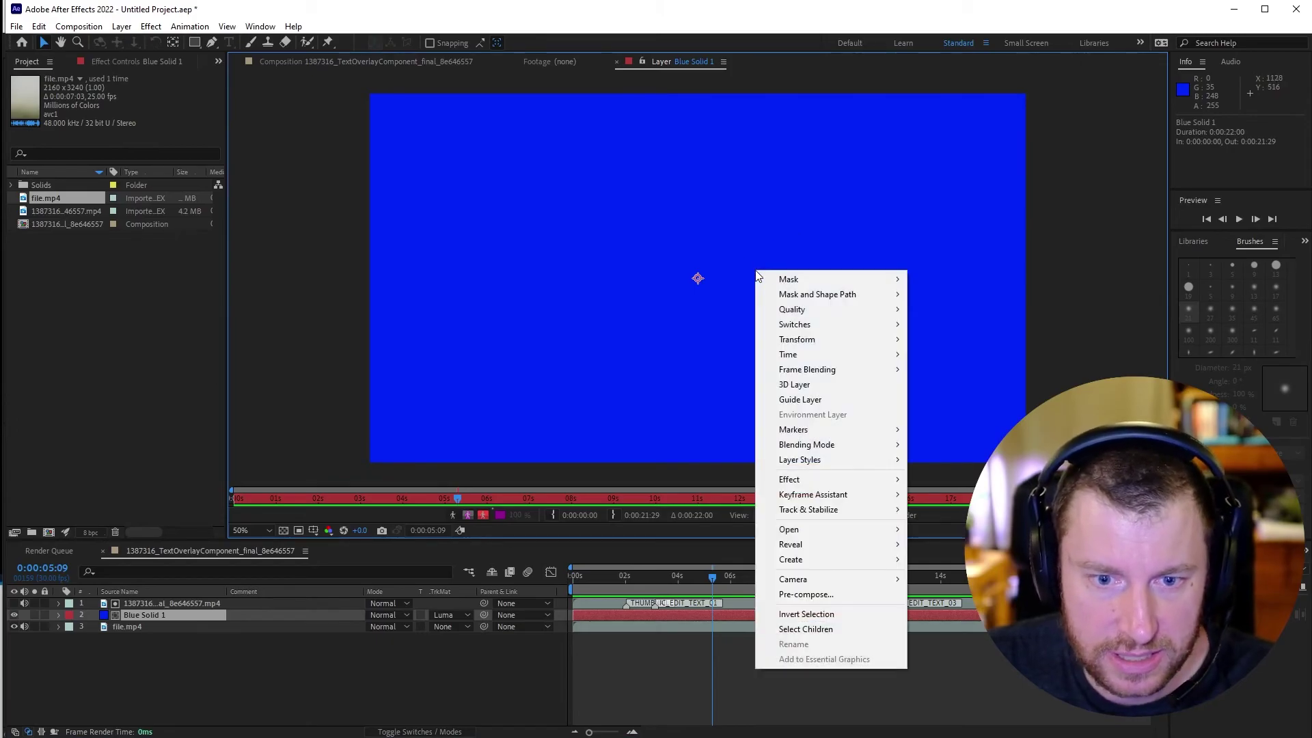
click(253, 646)
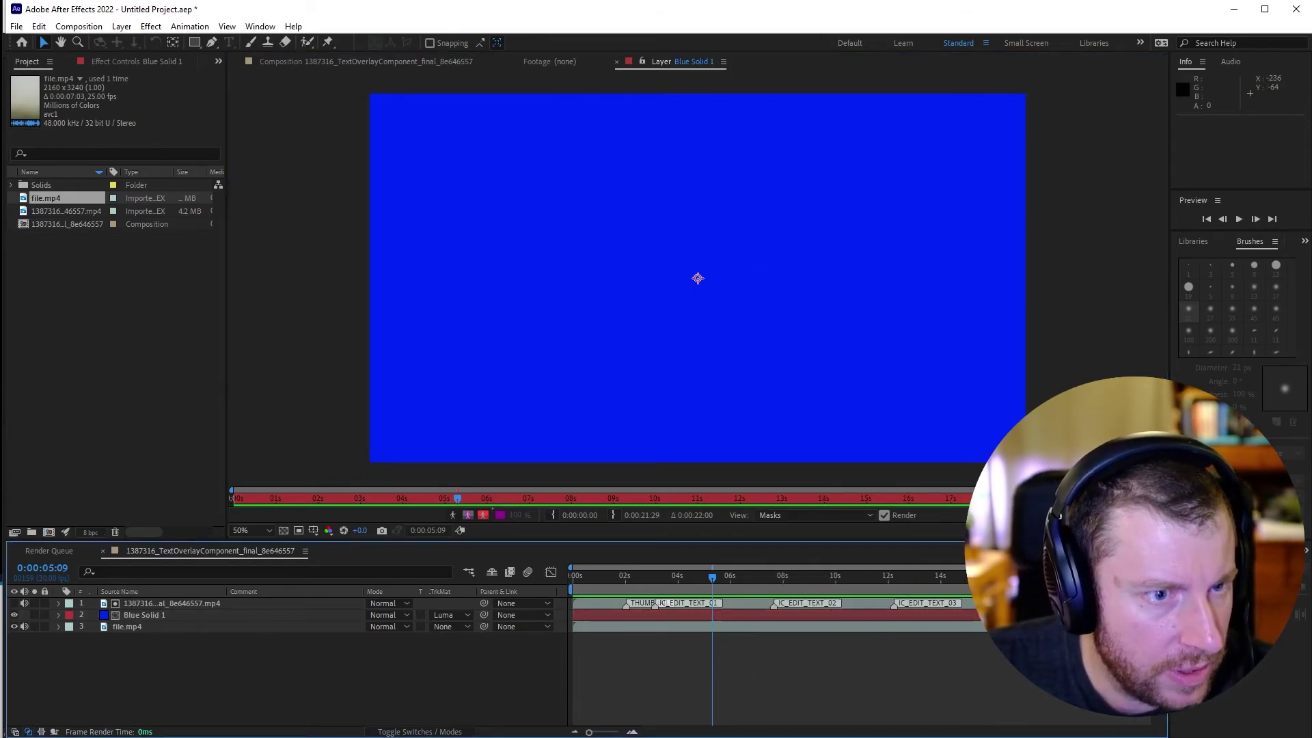
- Change the blue solid's color to black (000000) in its solid settings and apply it
click(152, 618)
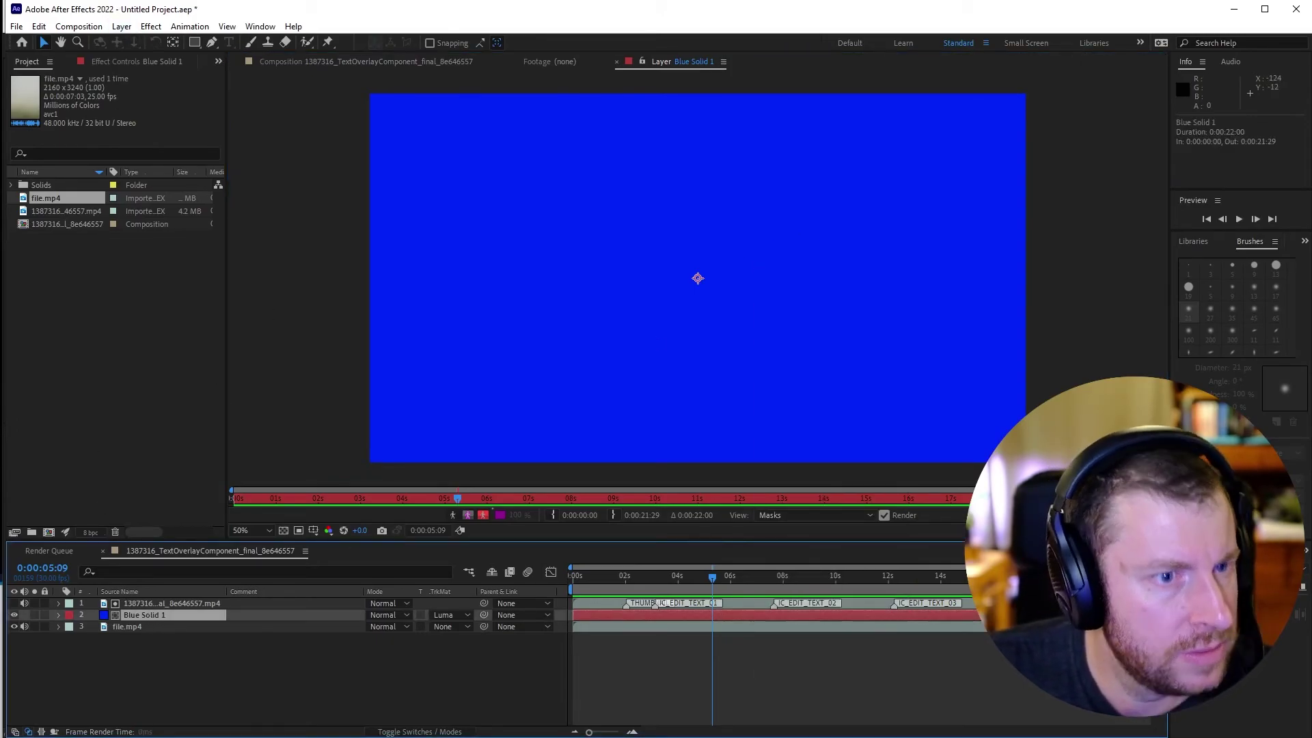
click(121, 26)
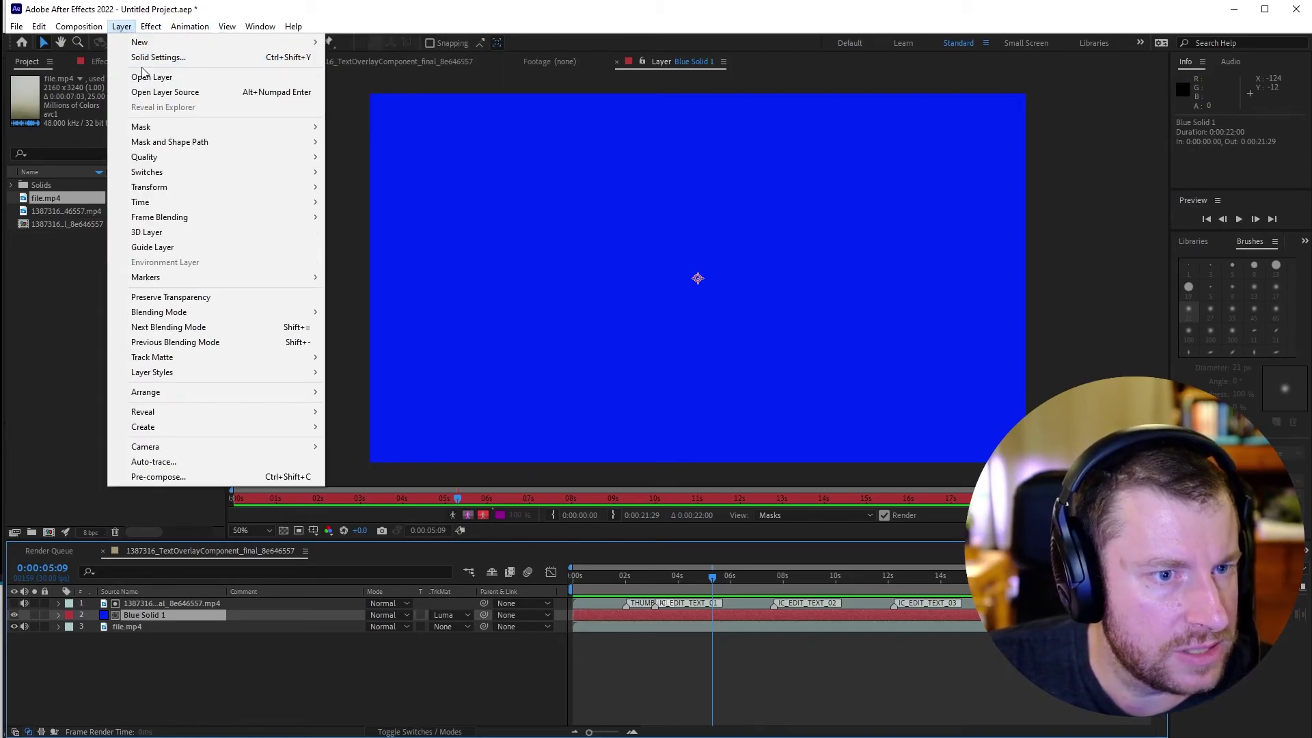
click(152, 58)
click(842, 349)
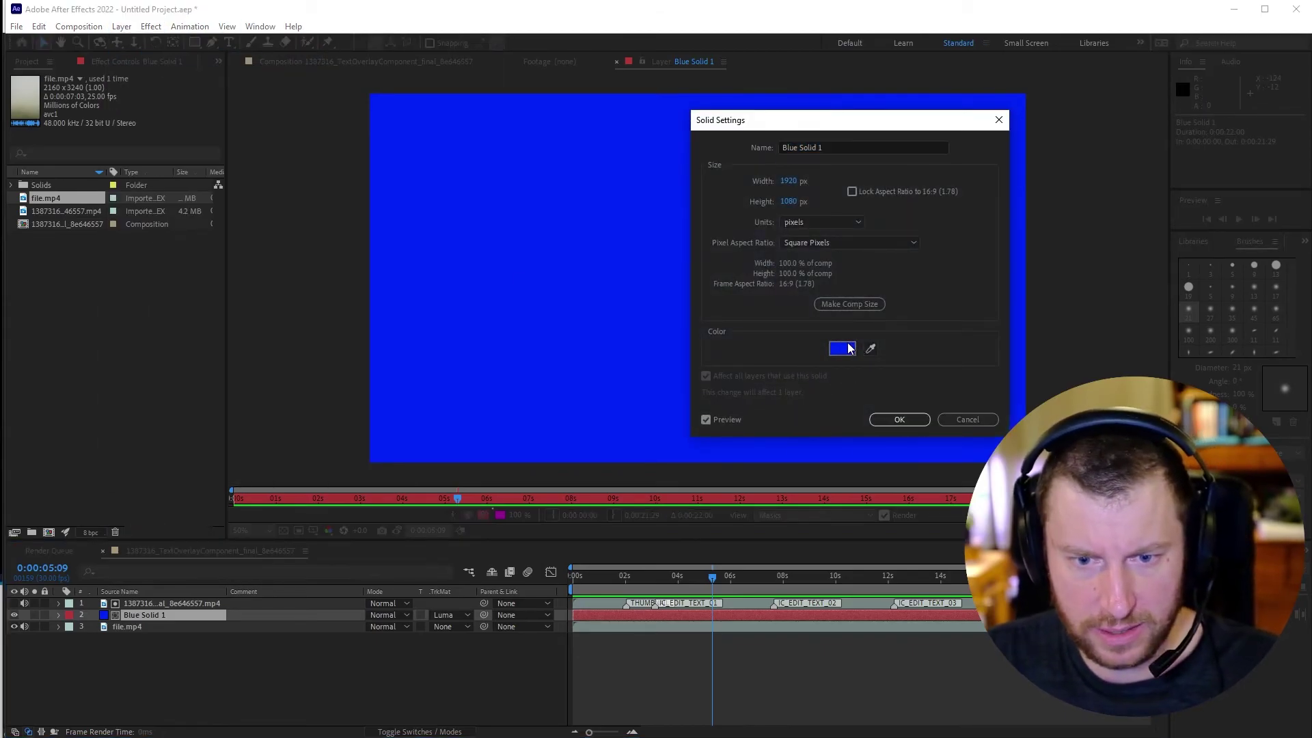
click(1170, 374)
click(1243, 369)
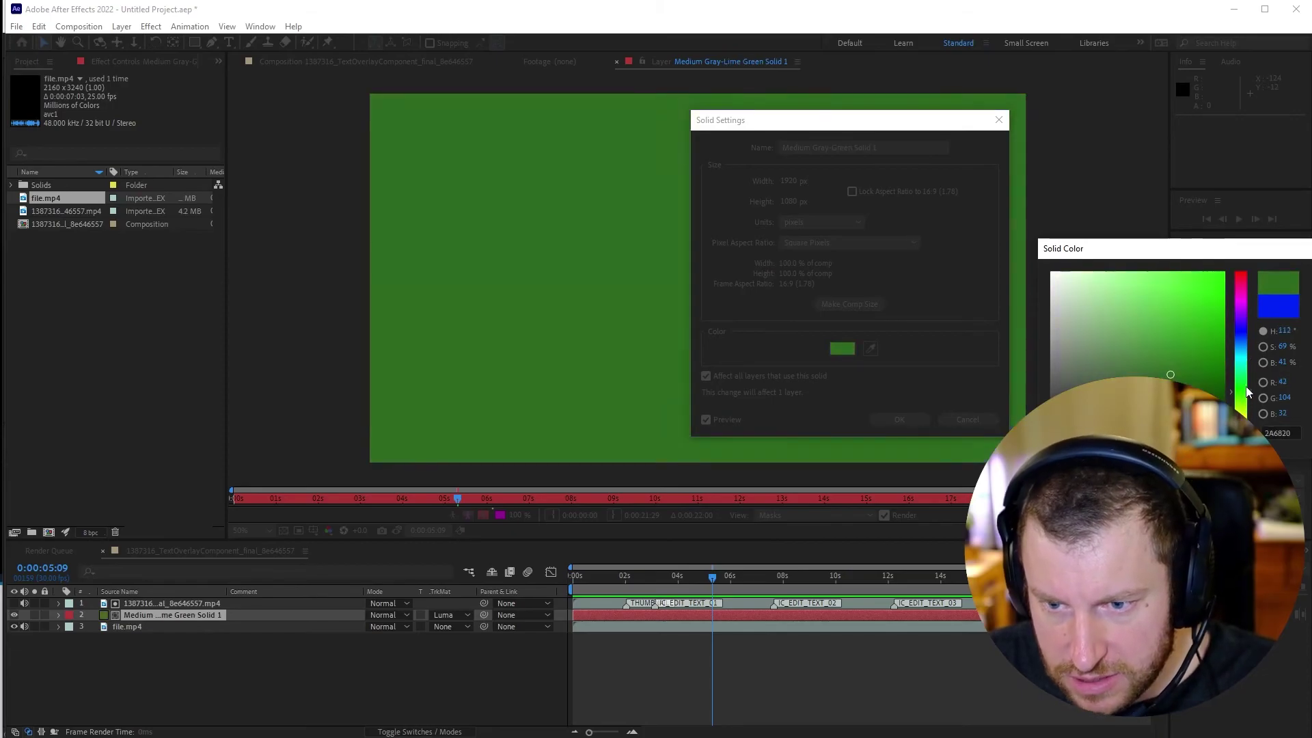
click(1245, 290)
drag(1170, 375, 1148, 444)
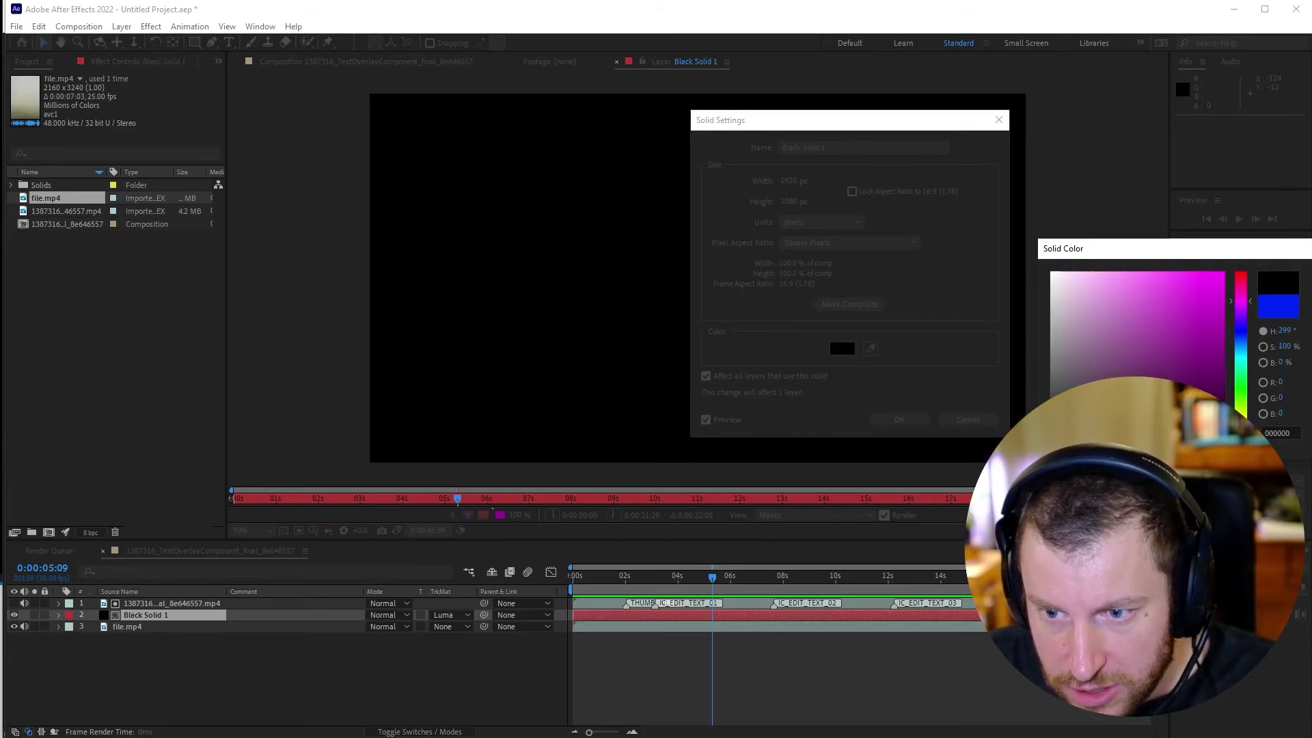
key(Return)
click(899, 420)
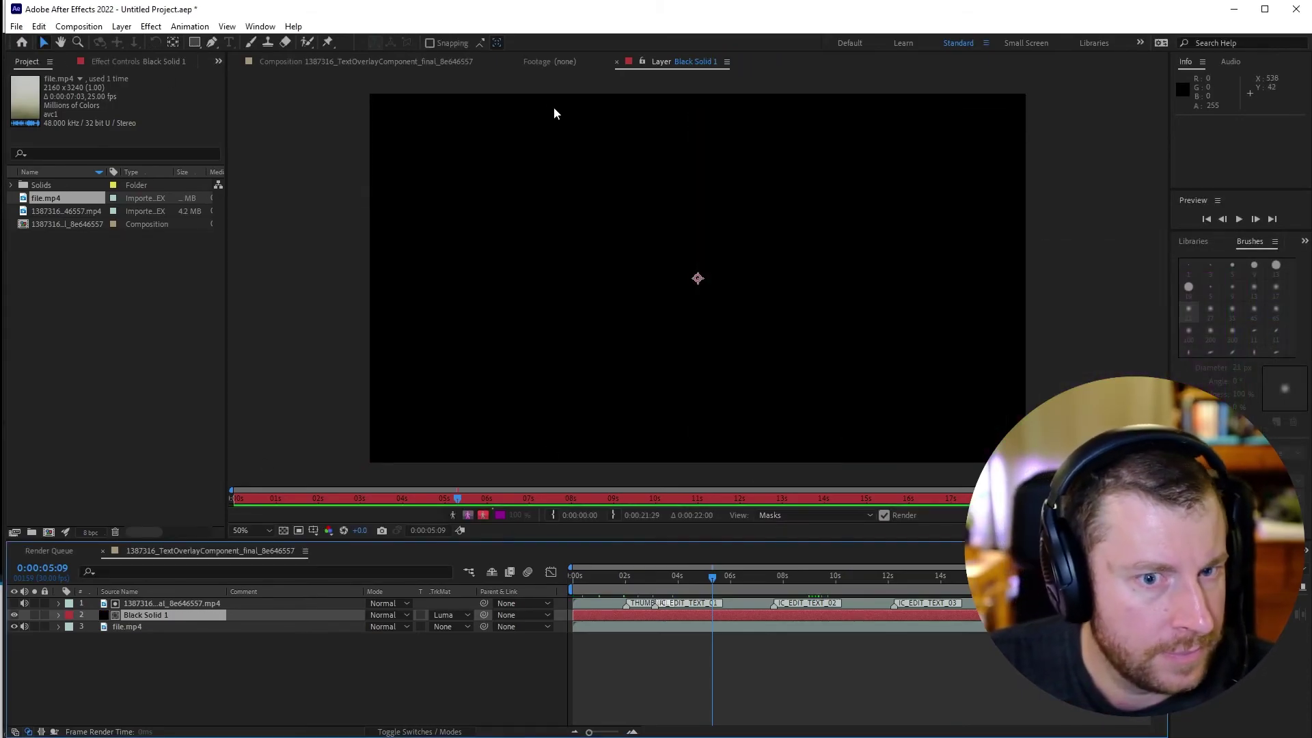
- Close the solid's layer view, return to the composition view, and check the recolored titles at 0:00:10:28
click(617, 62)
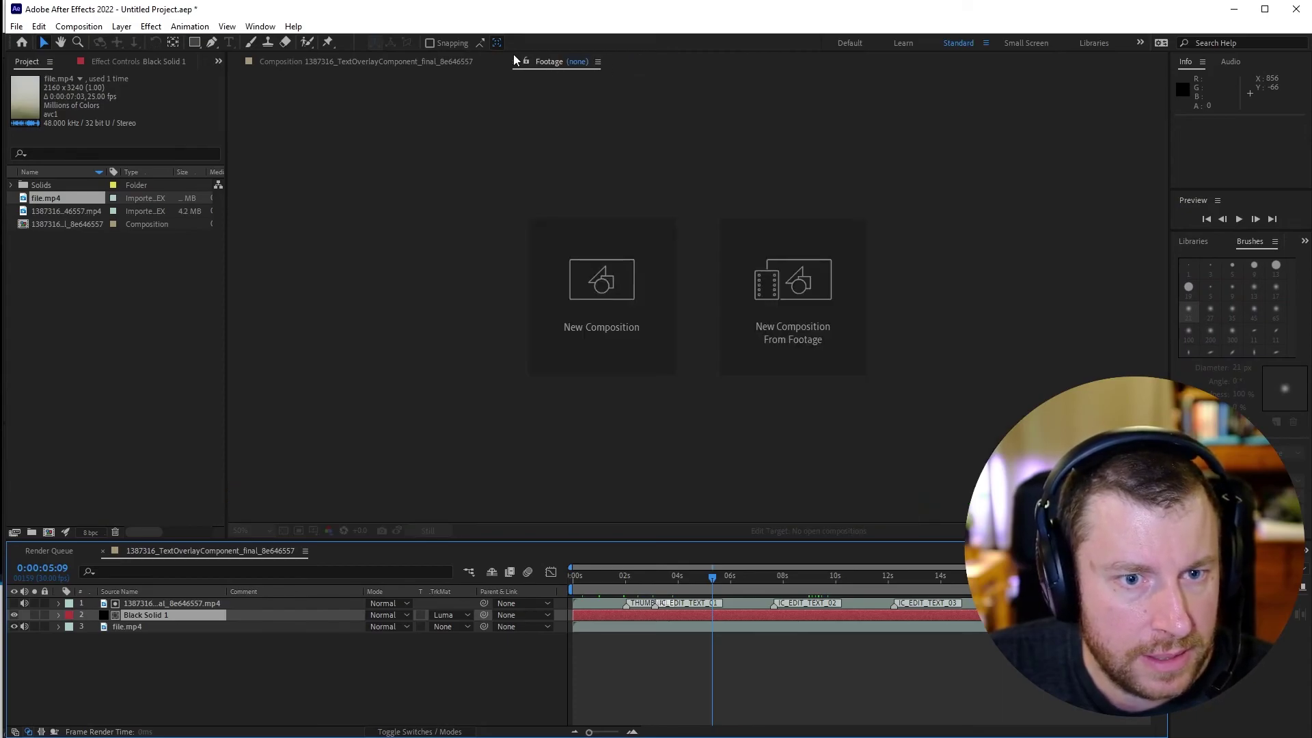
click(514, 62)
click(410, 63)
drag(658, 579, 860, 580)
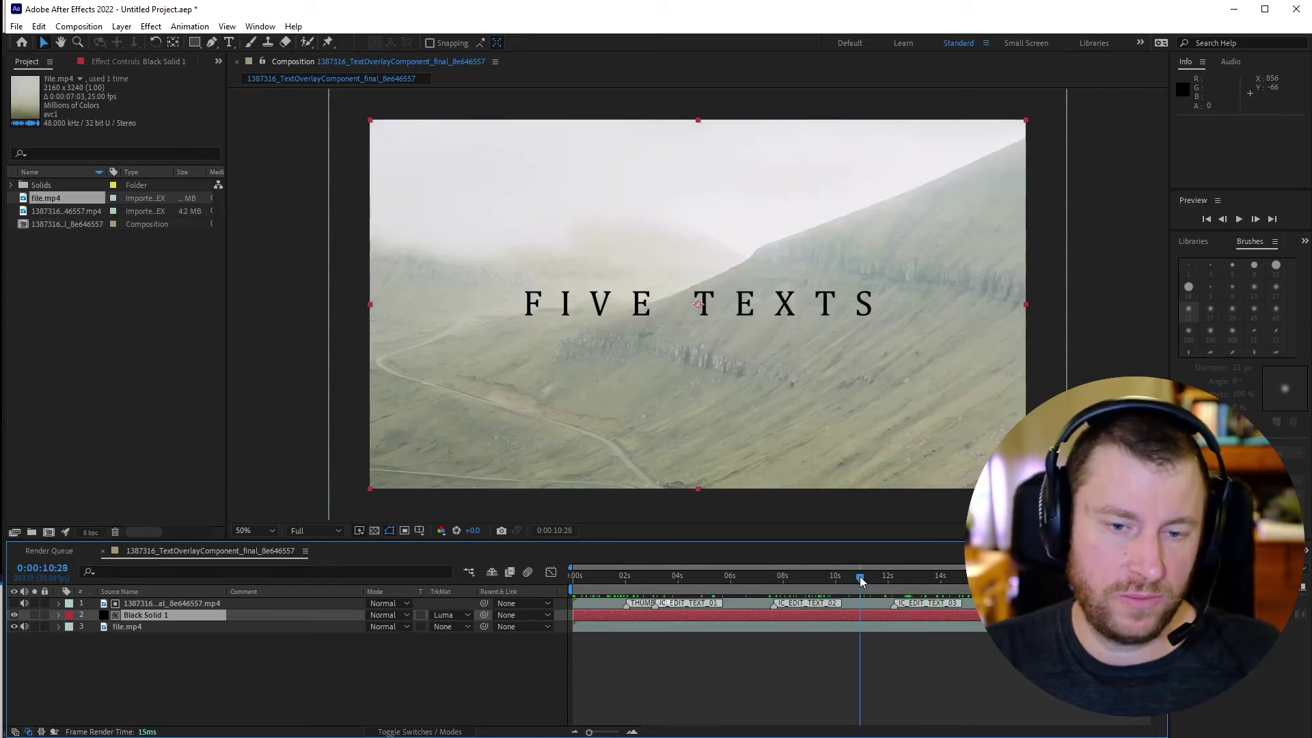